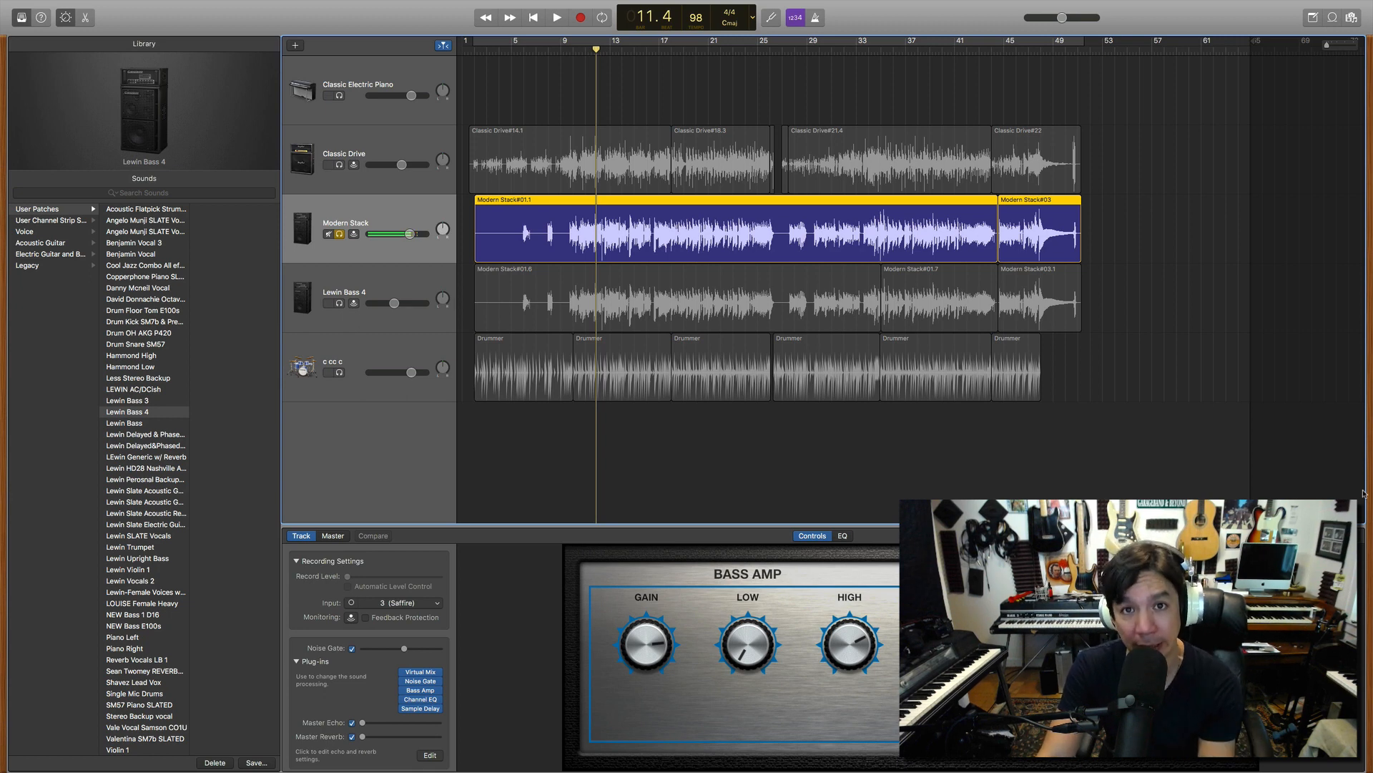
Step: Take the Modern Stack track out of solo, keep it selected, and turn on cycle playback
click(339, 235)
key(c)
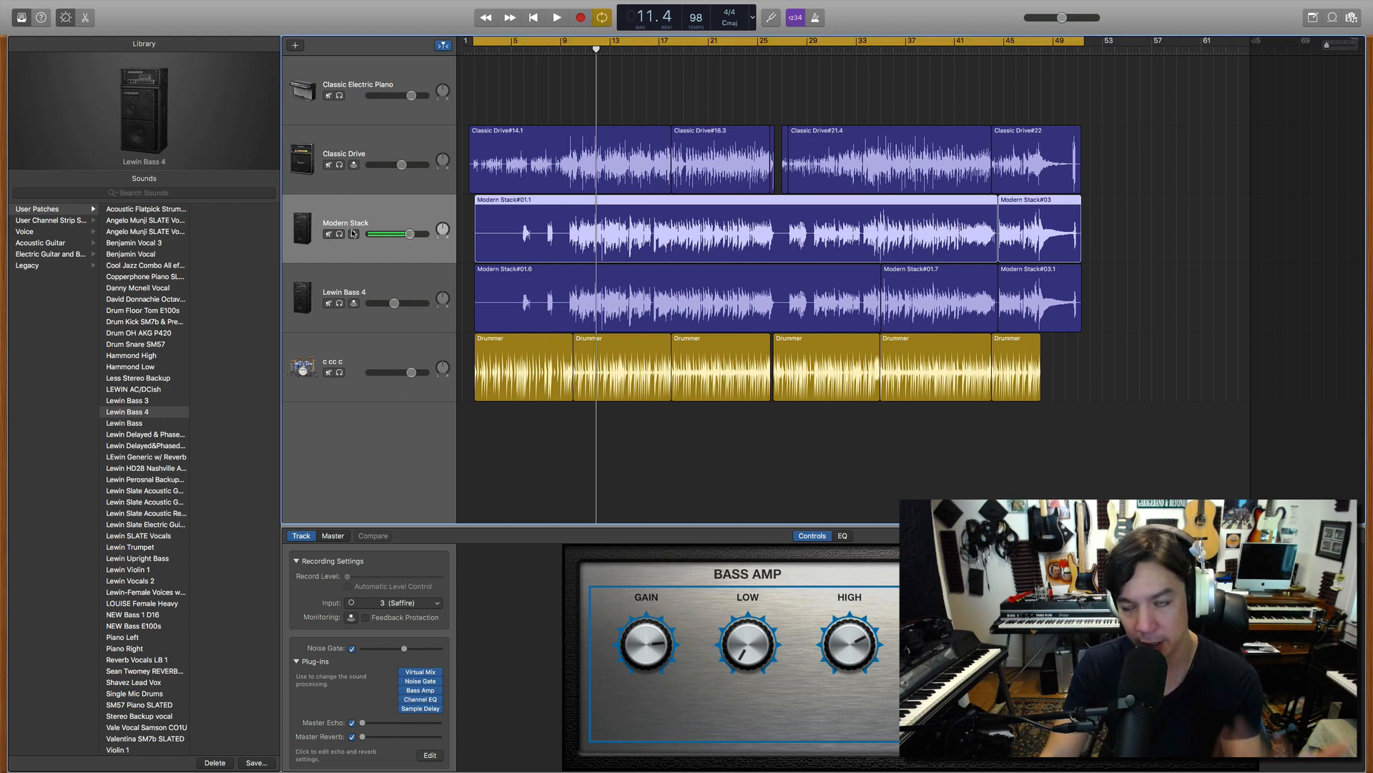
click(398, 287)
click(403, 218)
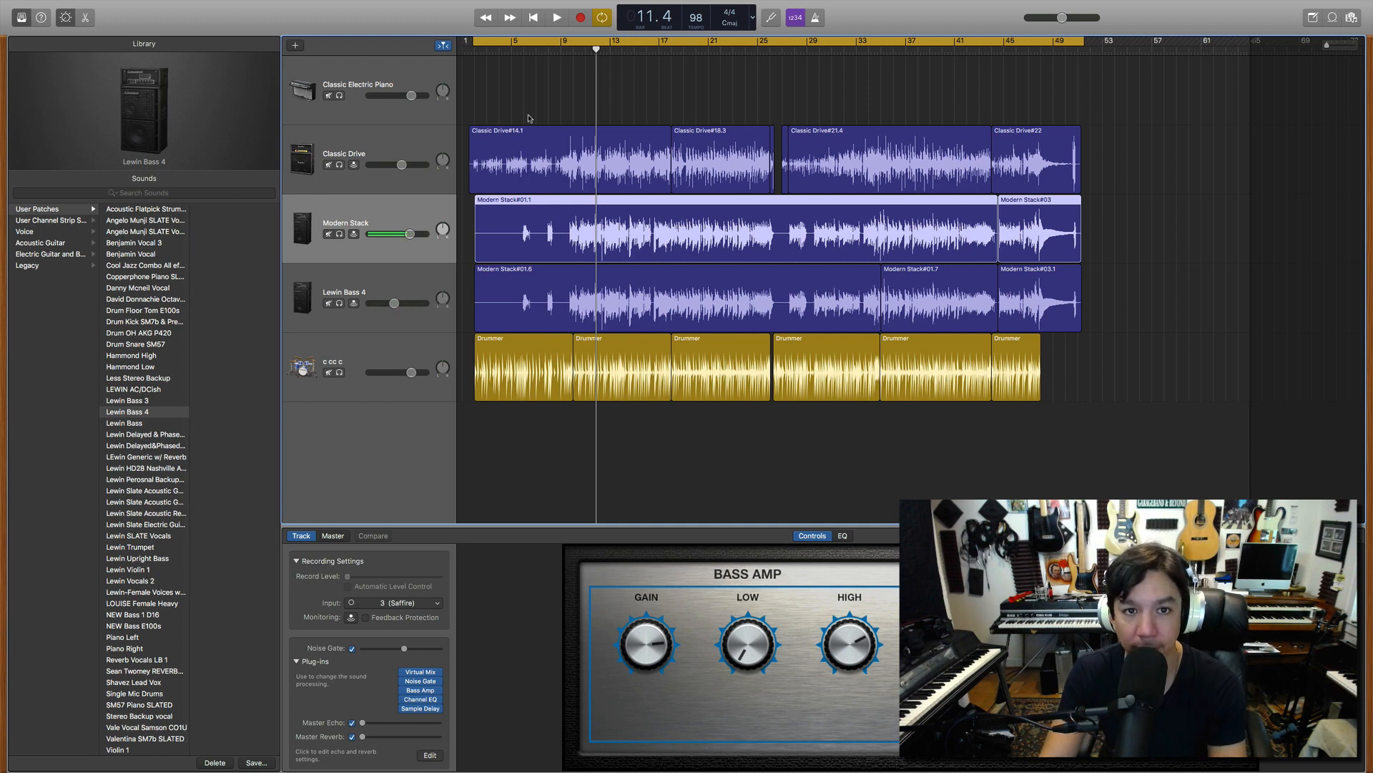
Step: Play the full mix from the start, hide the sound Library, and stop playback at about bar 19
key(Return)
key(space)
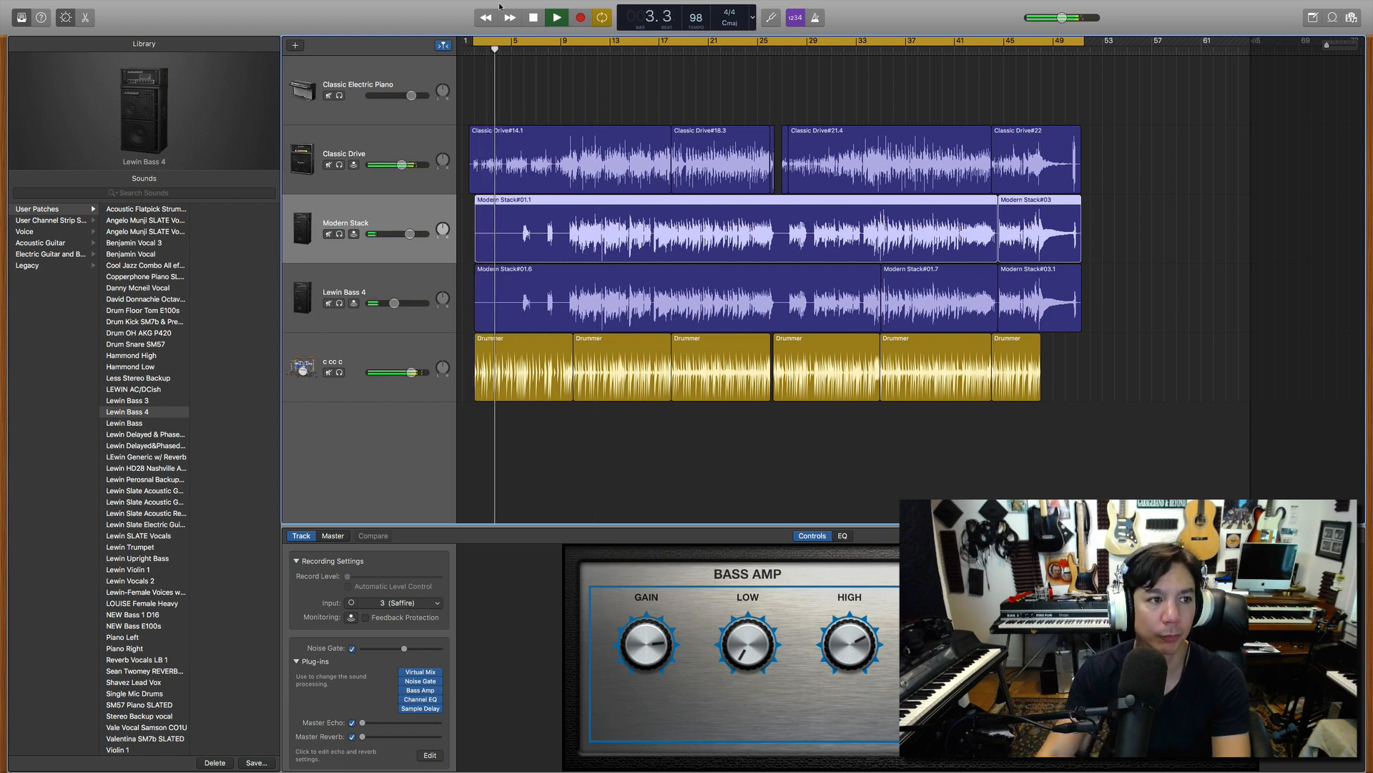
click(21, 17)
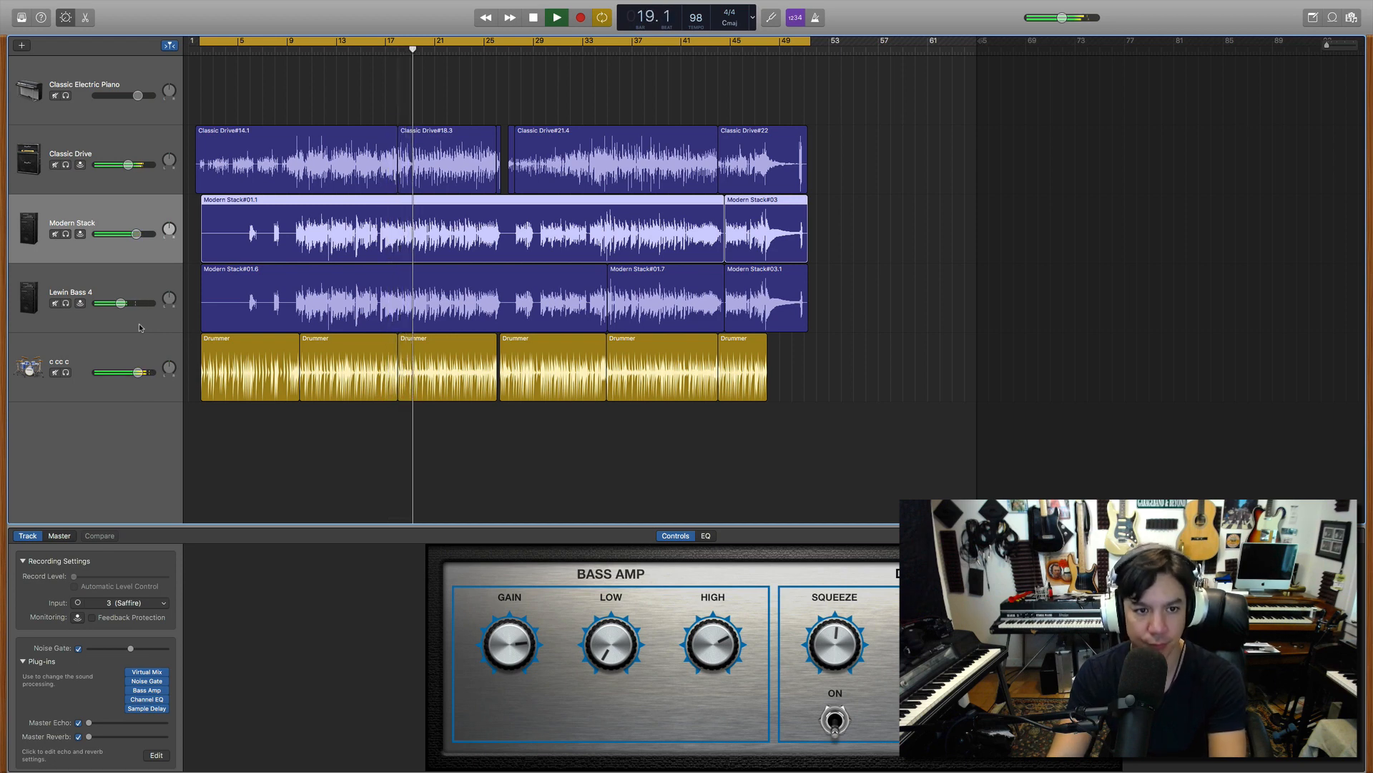
key(space)
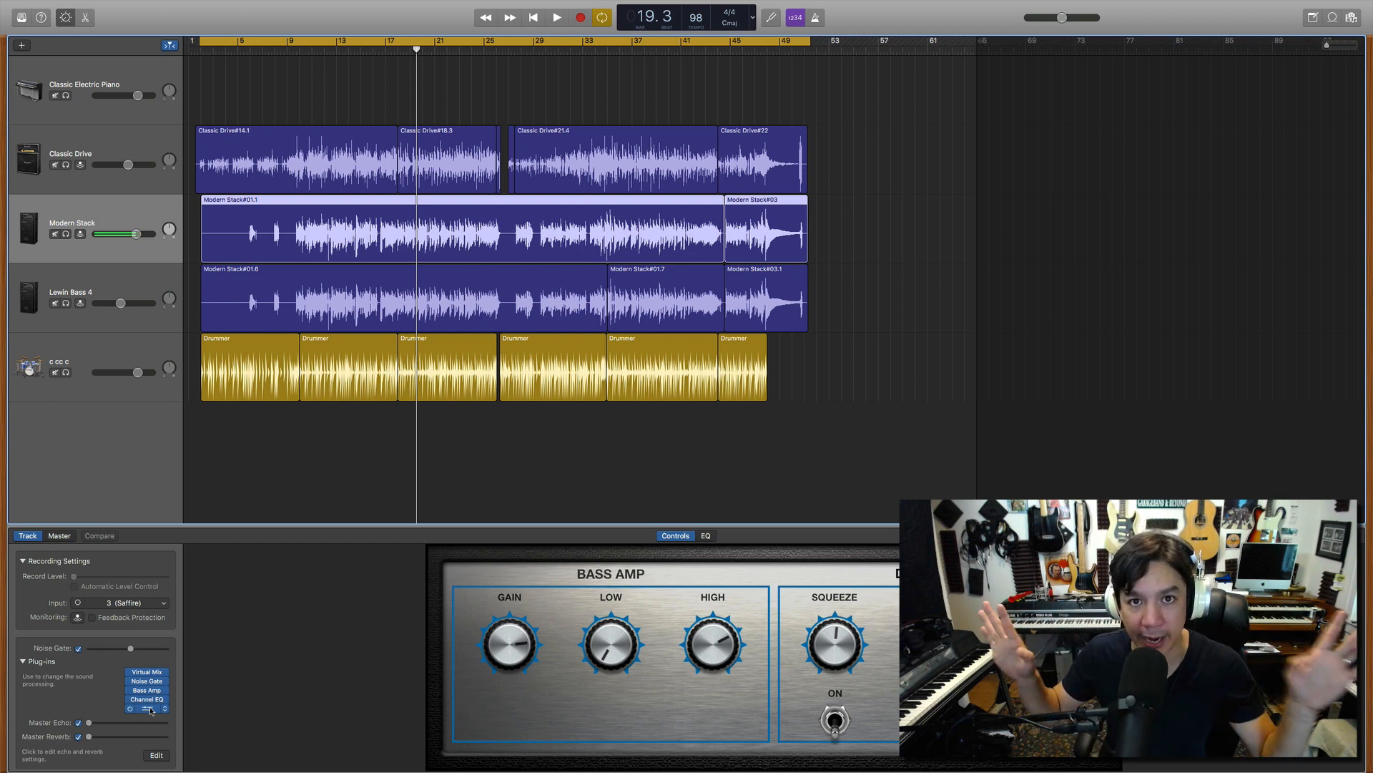
Step: Solo the Modern Stack track, turn off cycling, and listen to short passages from about bar 19 to bar 24
click(65, 235)
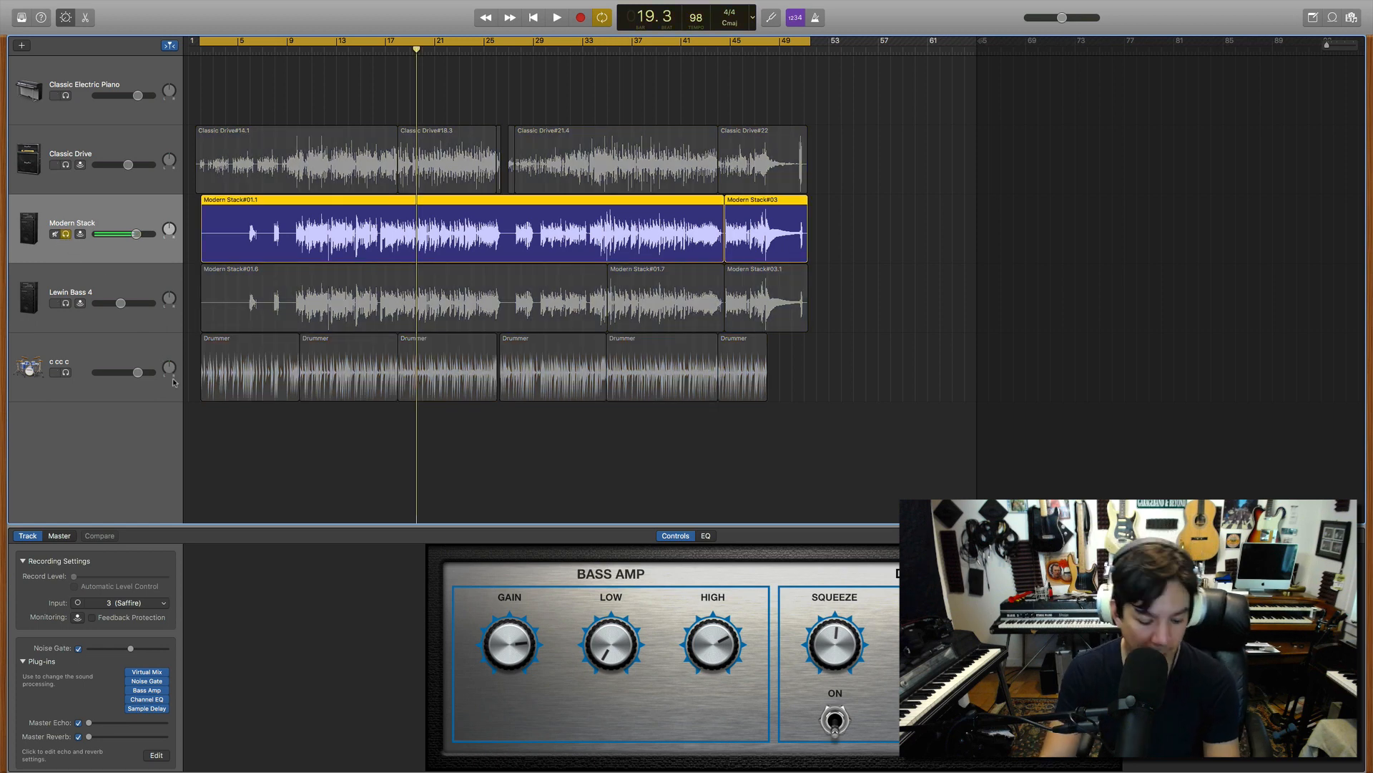
key(c)
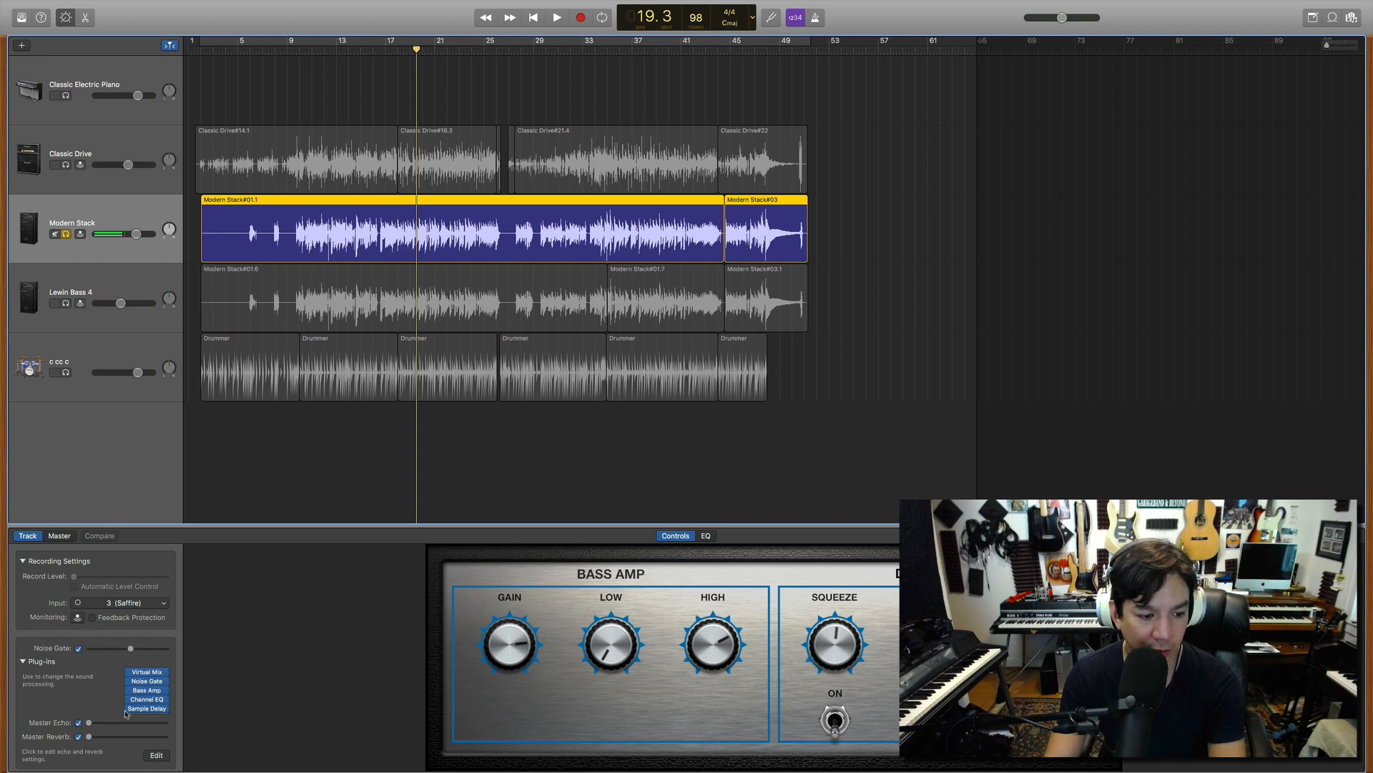
key(space)
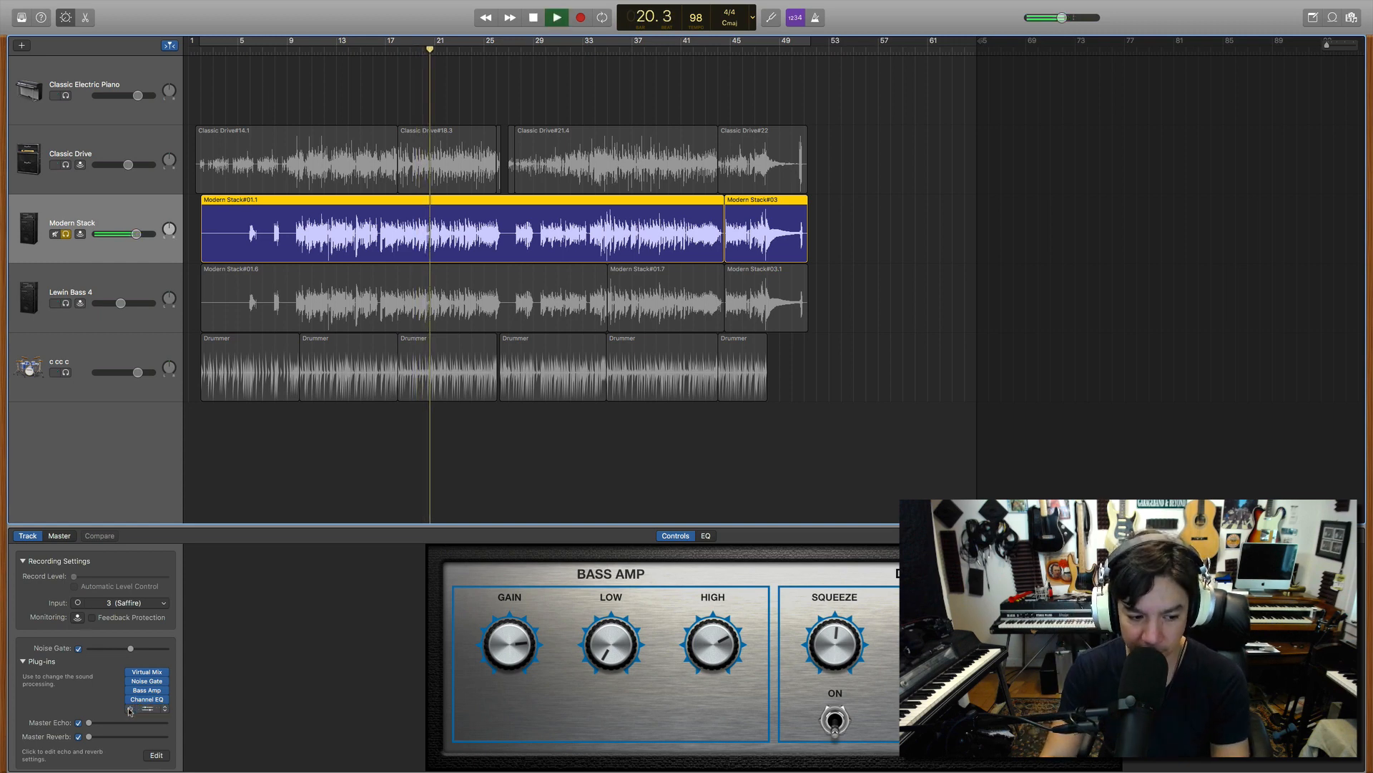
key(space)
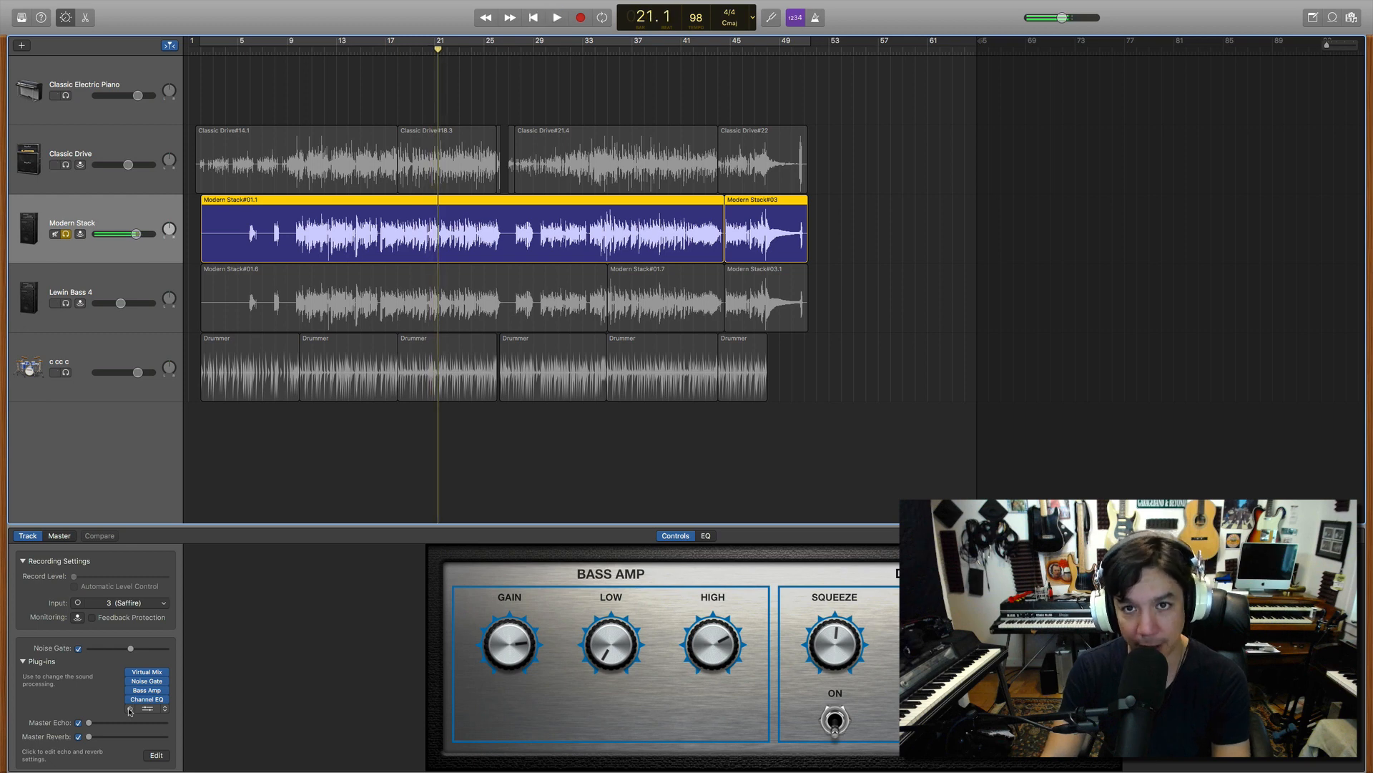
key(space)
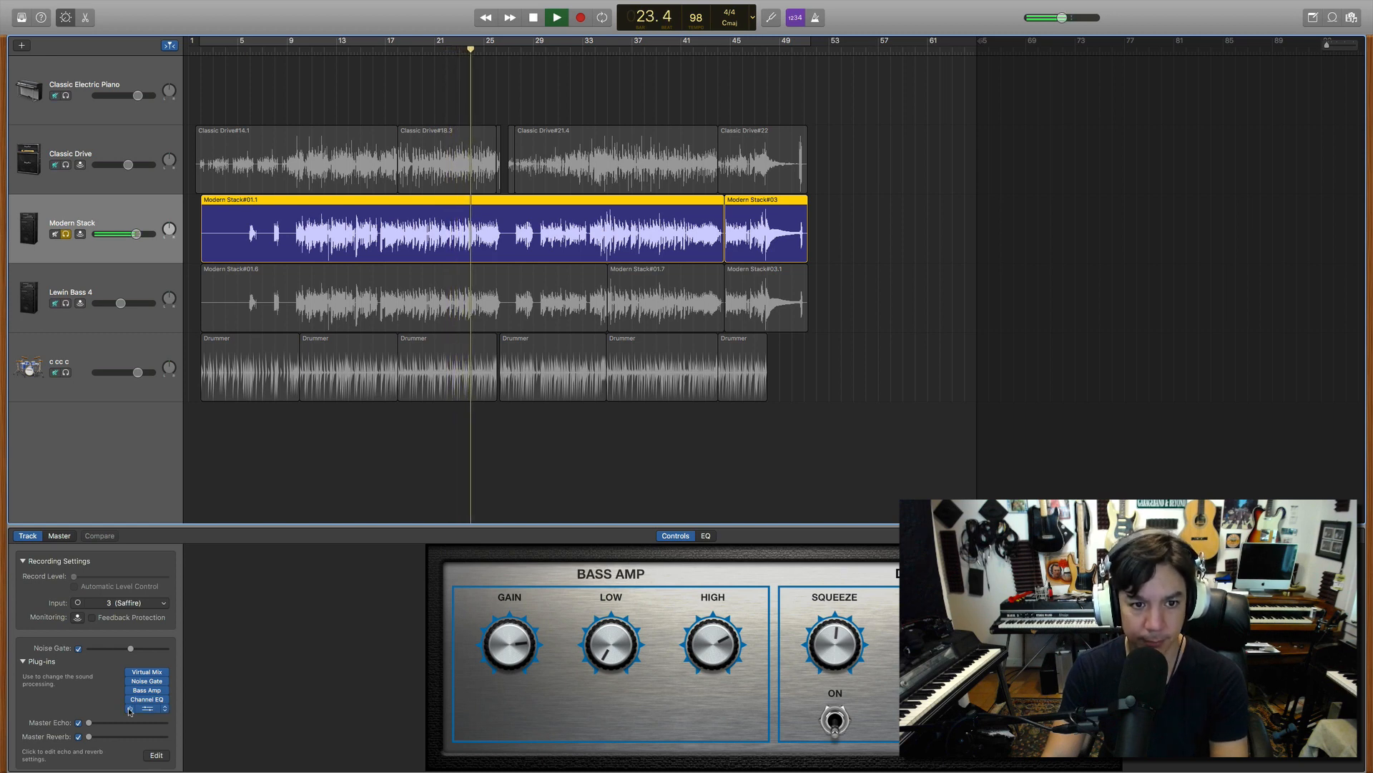
key(space)
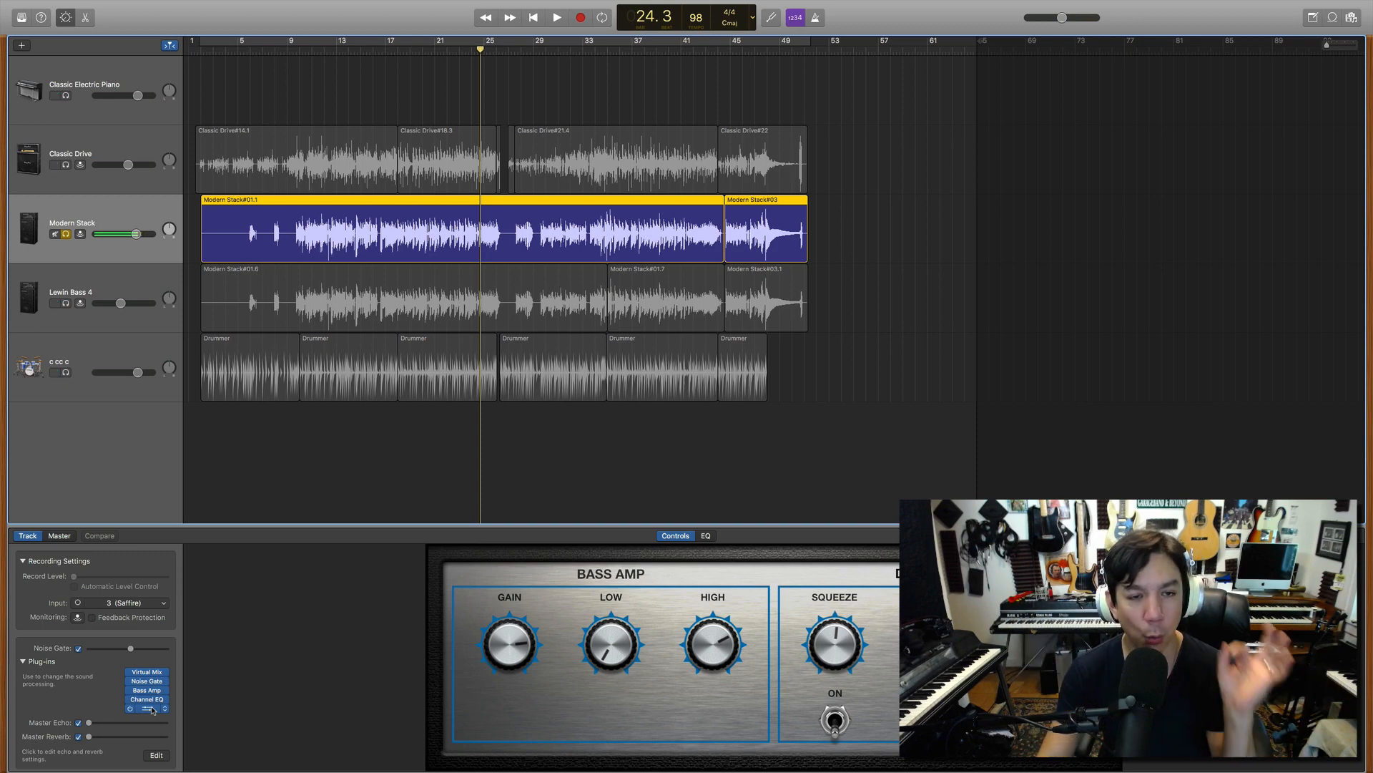
Step: Examine the left and right delay settings of the Modern Stack track's Sample Delay plug-in and close its window
click(151, 708)
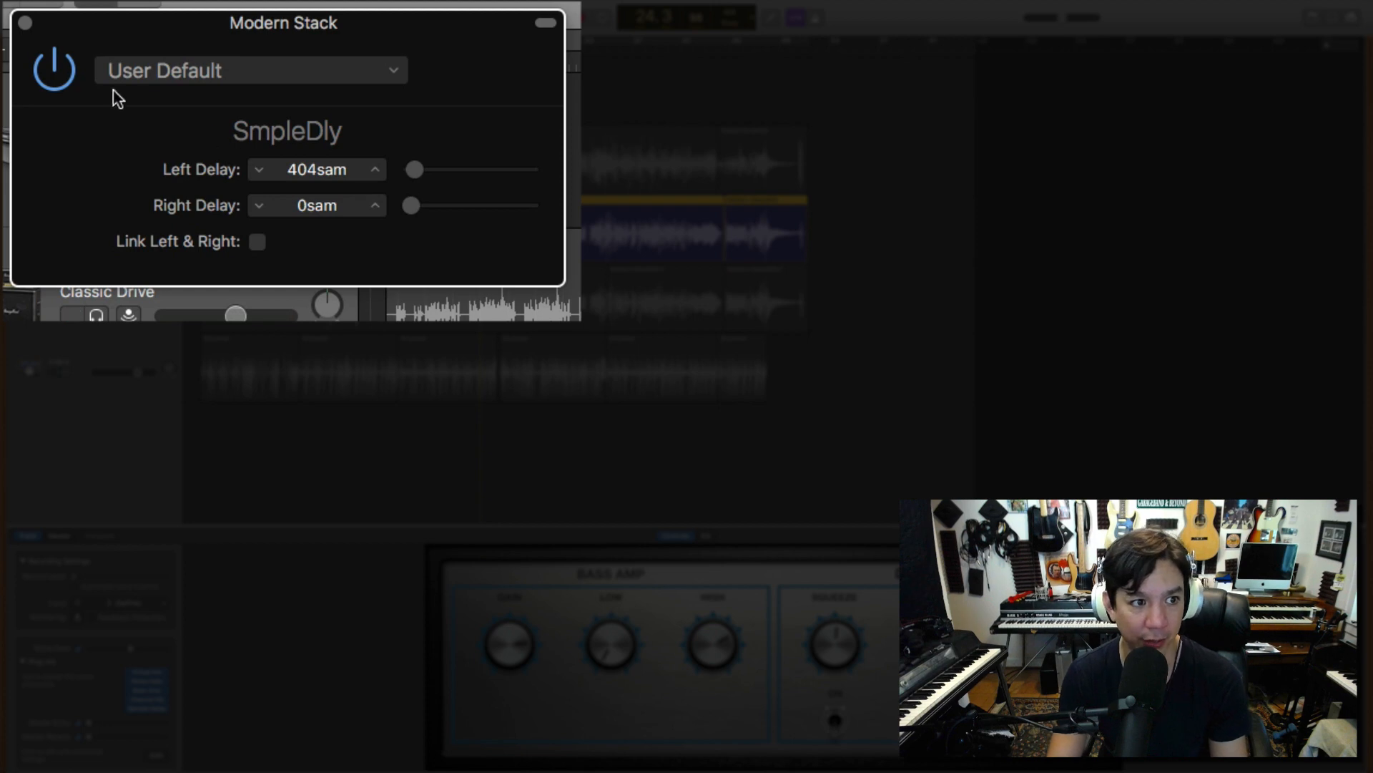
click(25, 22)
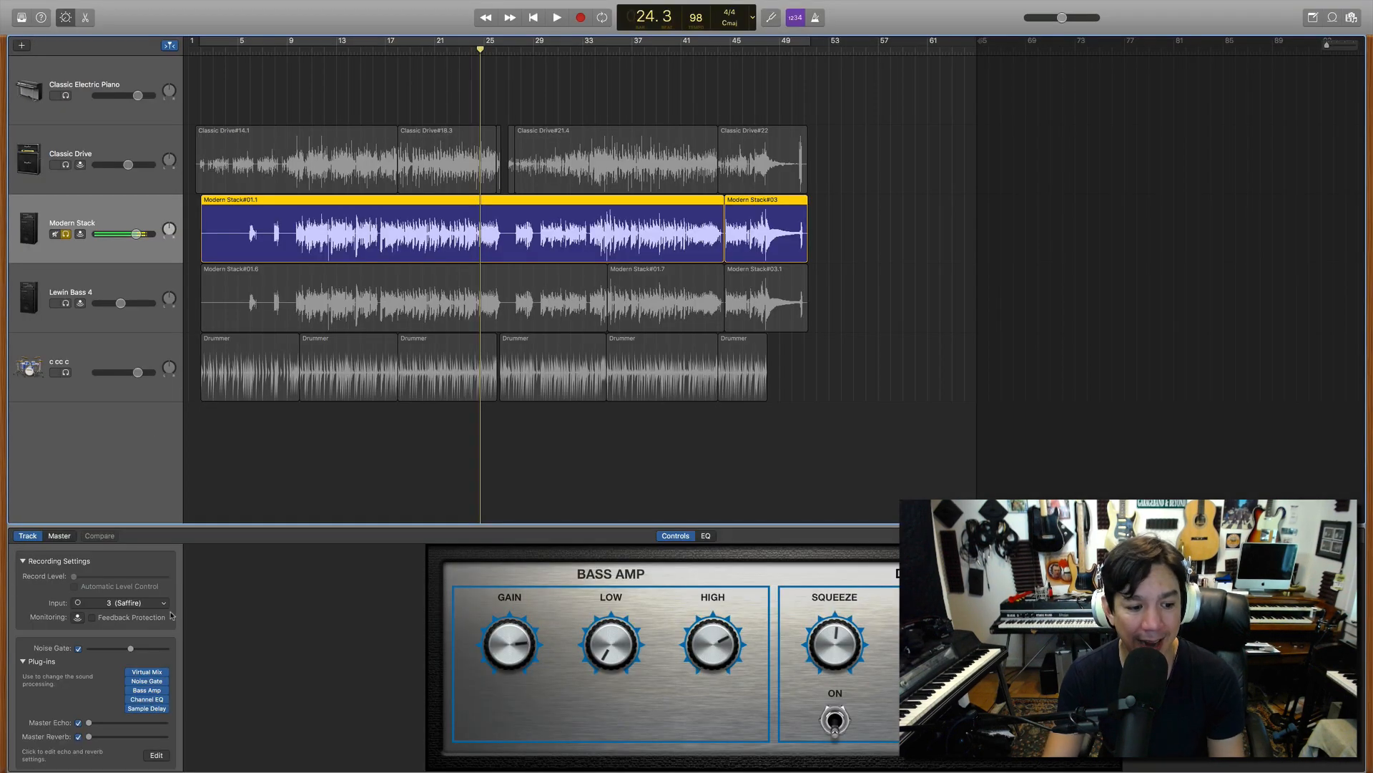
mouse_move(150, 708)
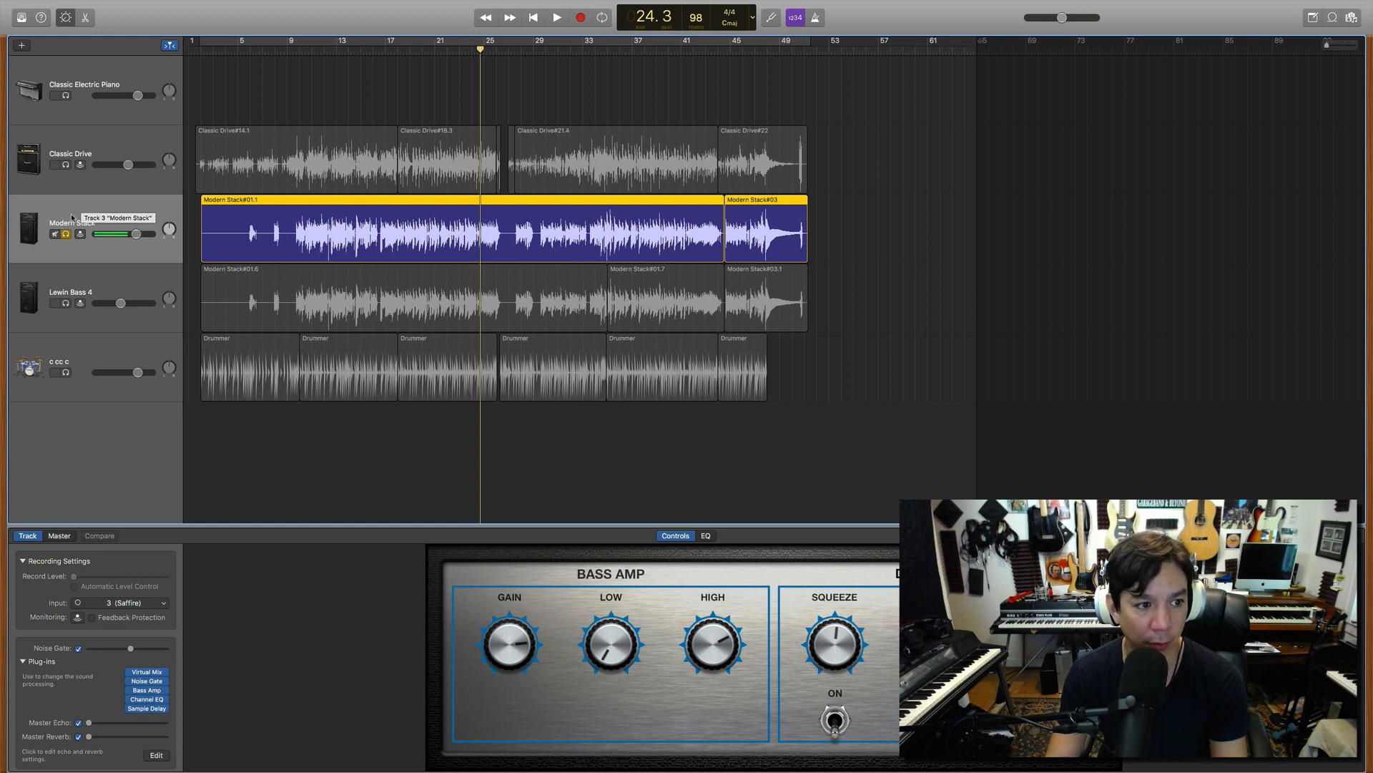
Step: Switch solo from Modern Stack to the copied bass track below it and audition it from about bar 10
click(64, 235)
click(70, 284)
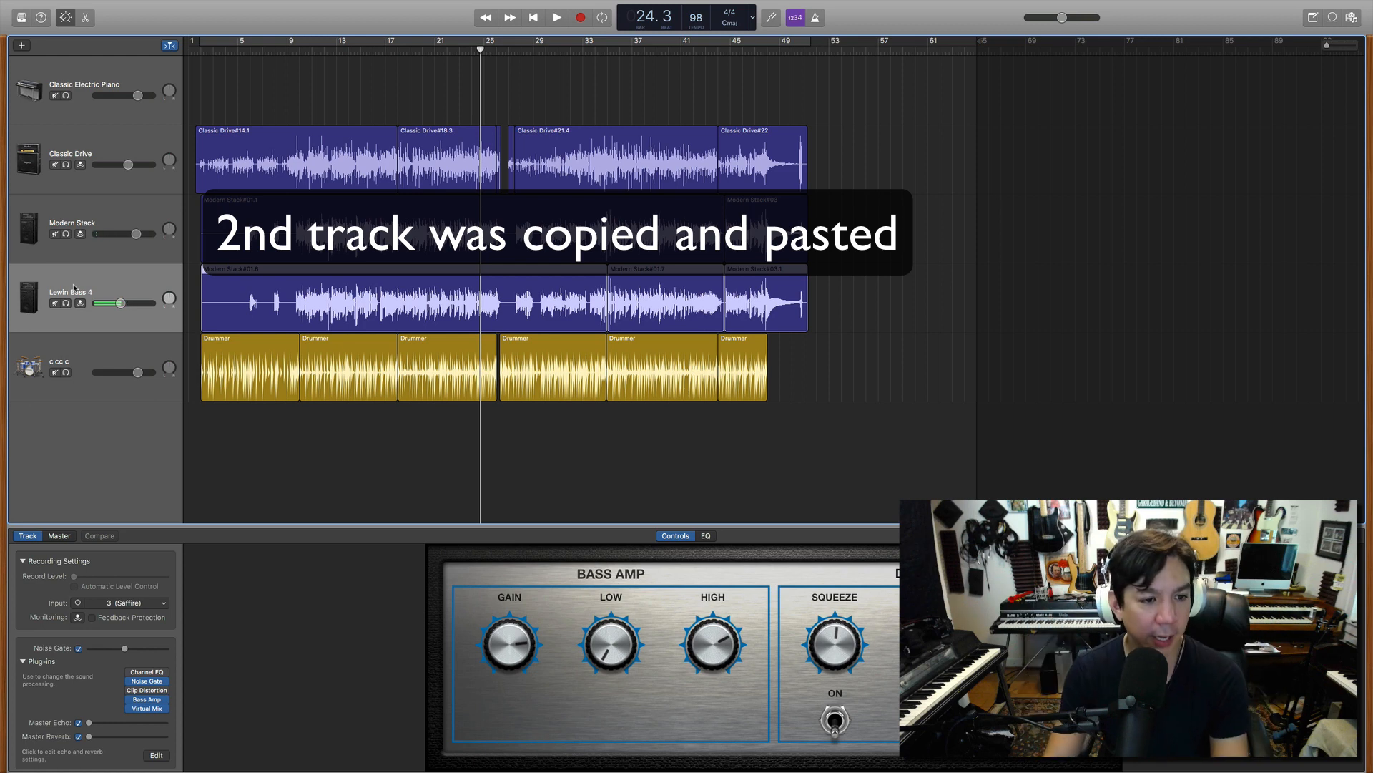
click(66, 304)
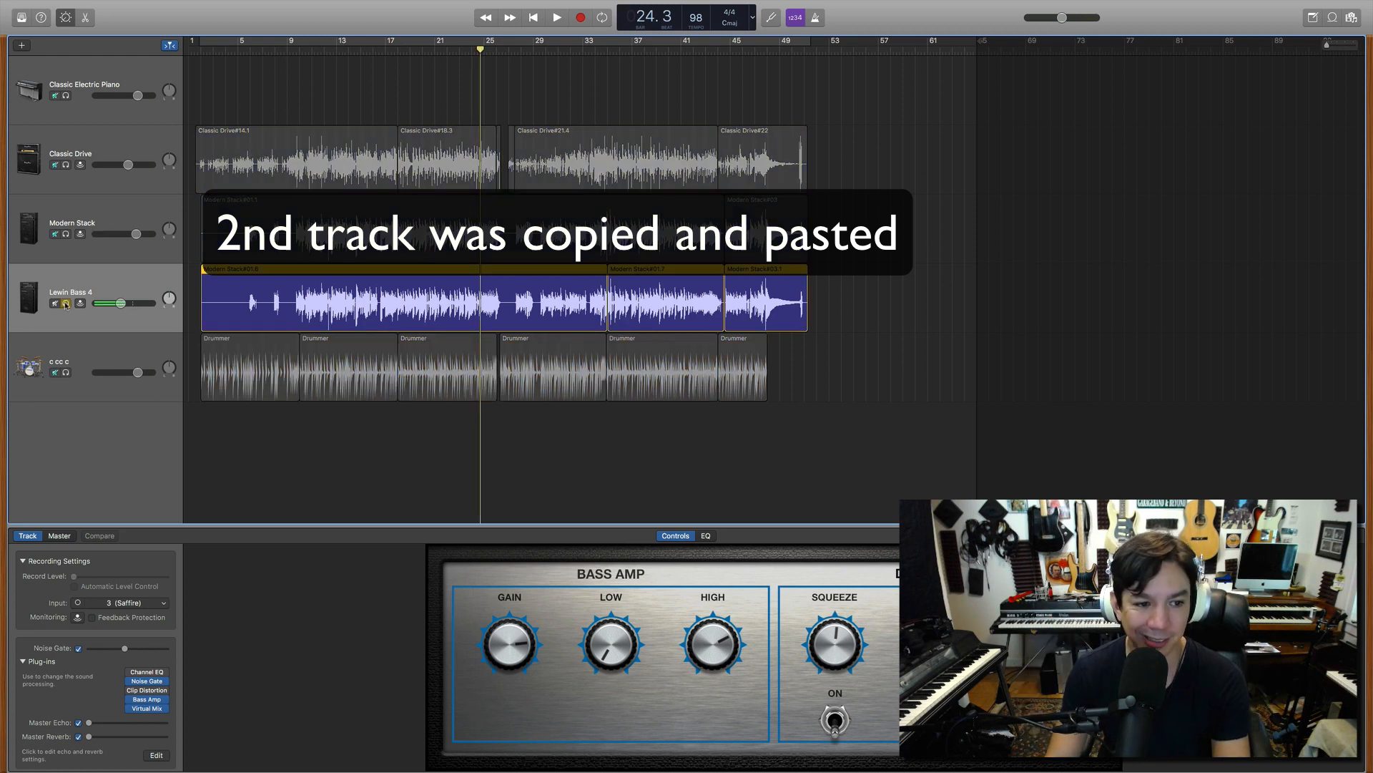
click(309, 48)
key(space)
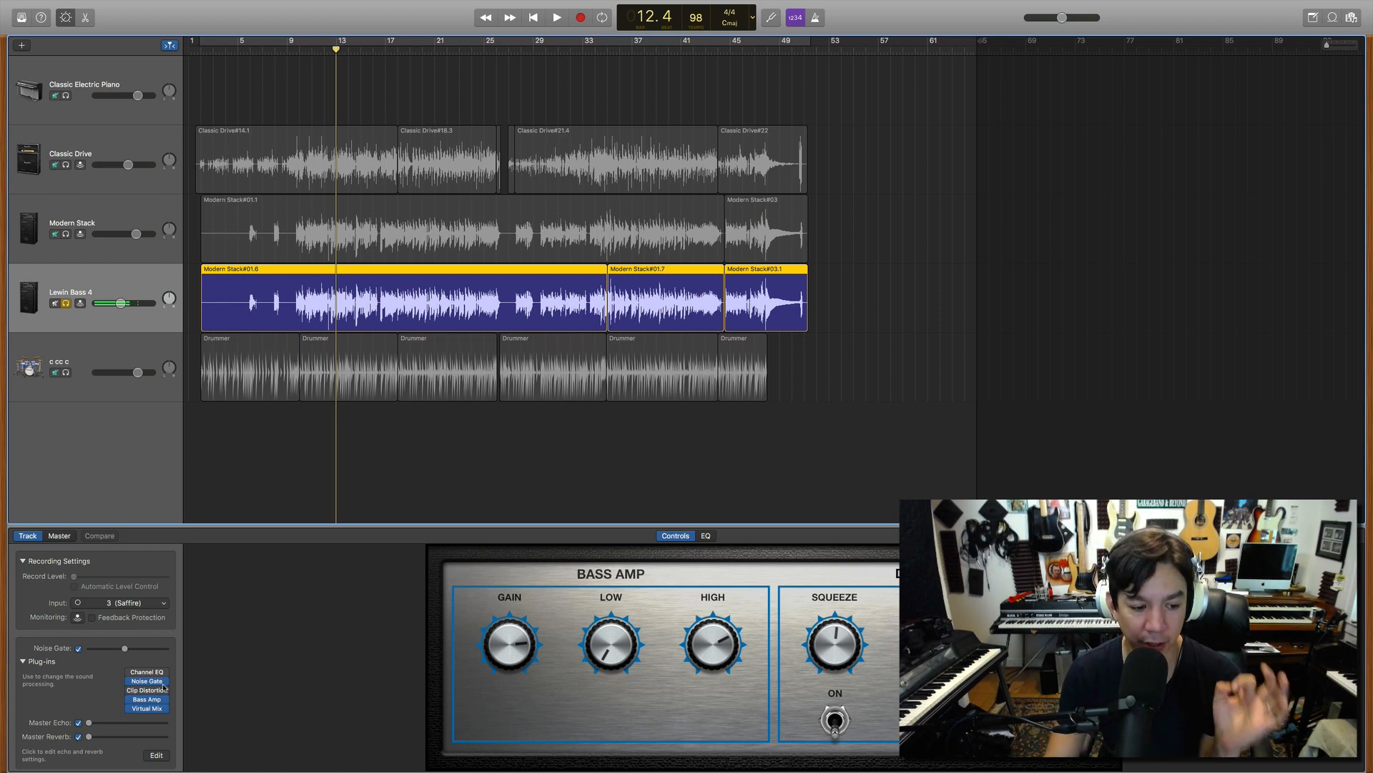
Step: Examine the copied bass track's Clip Distortion settings and the preamp, EQ and compressor modules in its Virtual Mix Rack
mouse_move(149, 711)
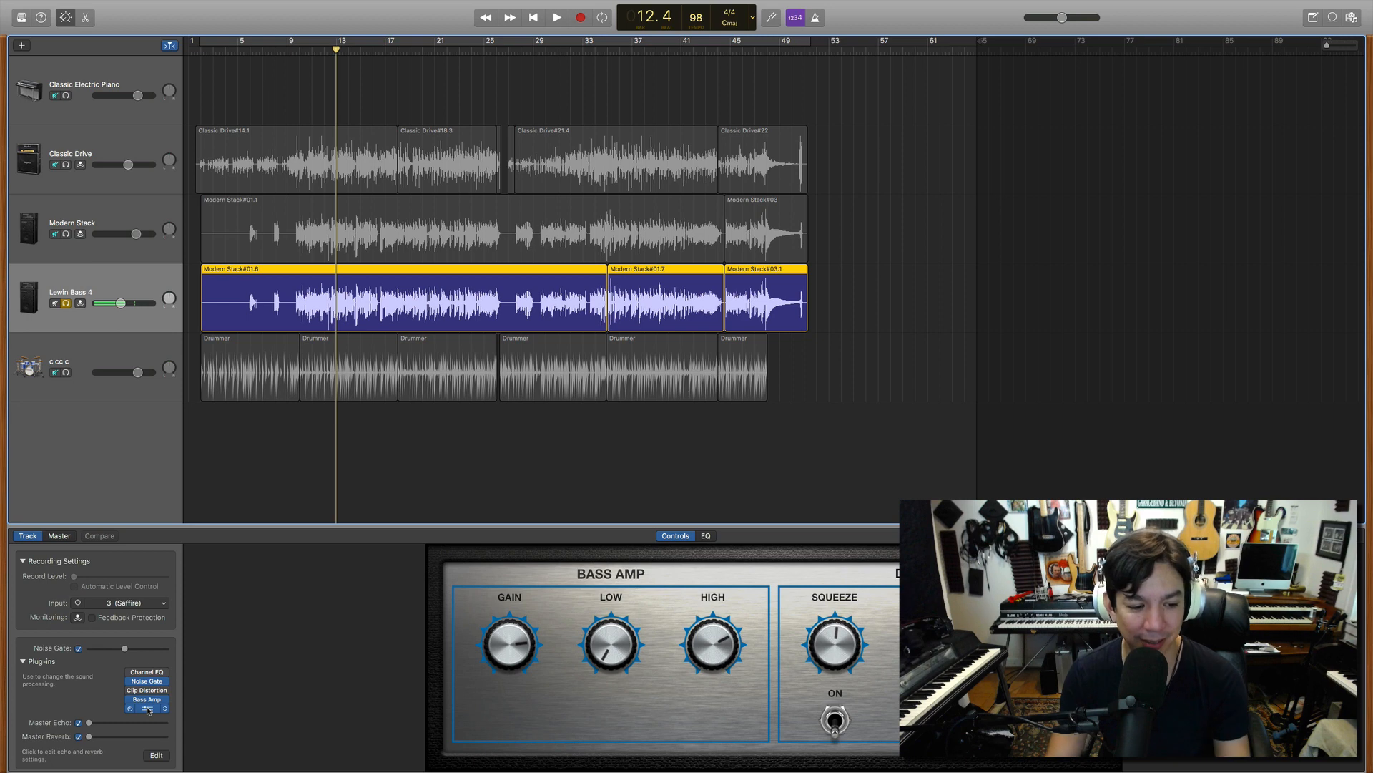
click(148, 709)
click(148, 709)
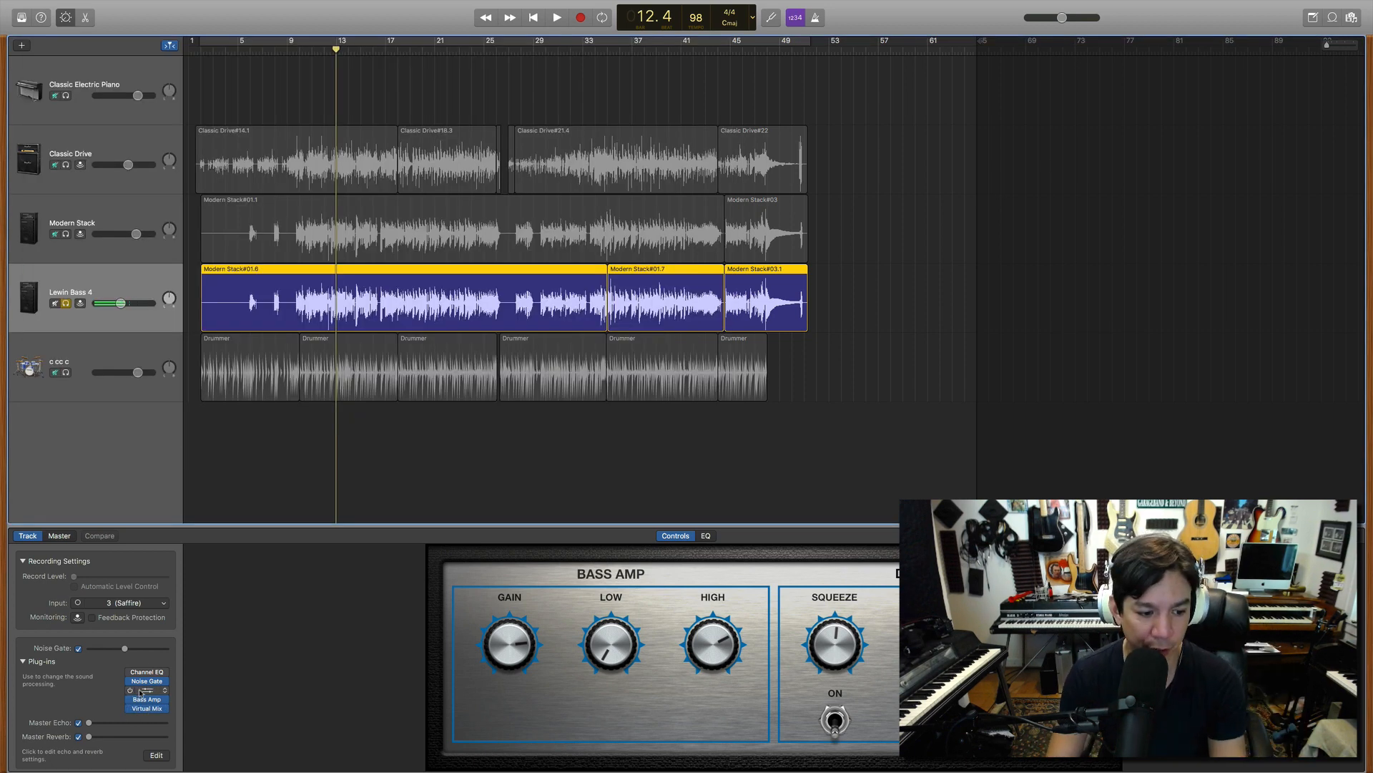
click(140, 691)
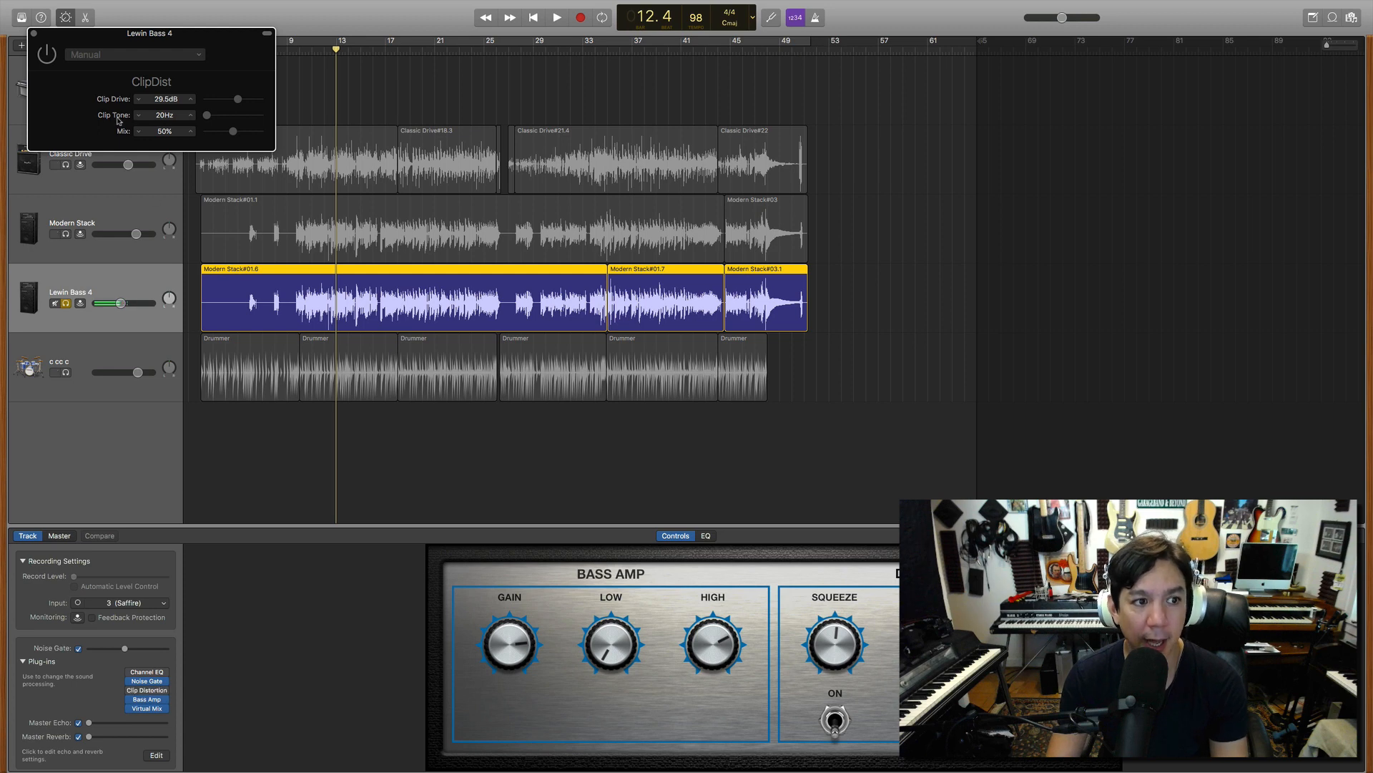
click(33, 33)
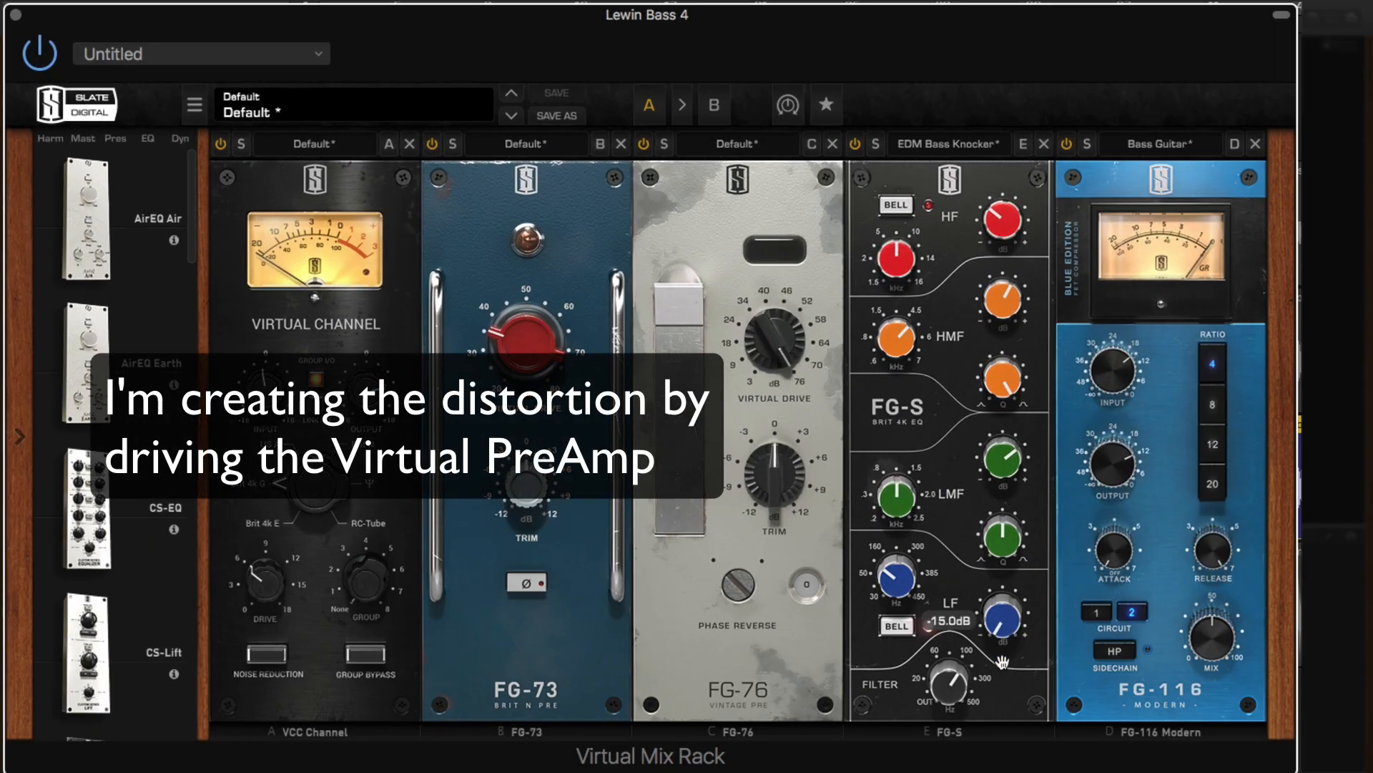
mouse_move(951, 695)
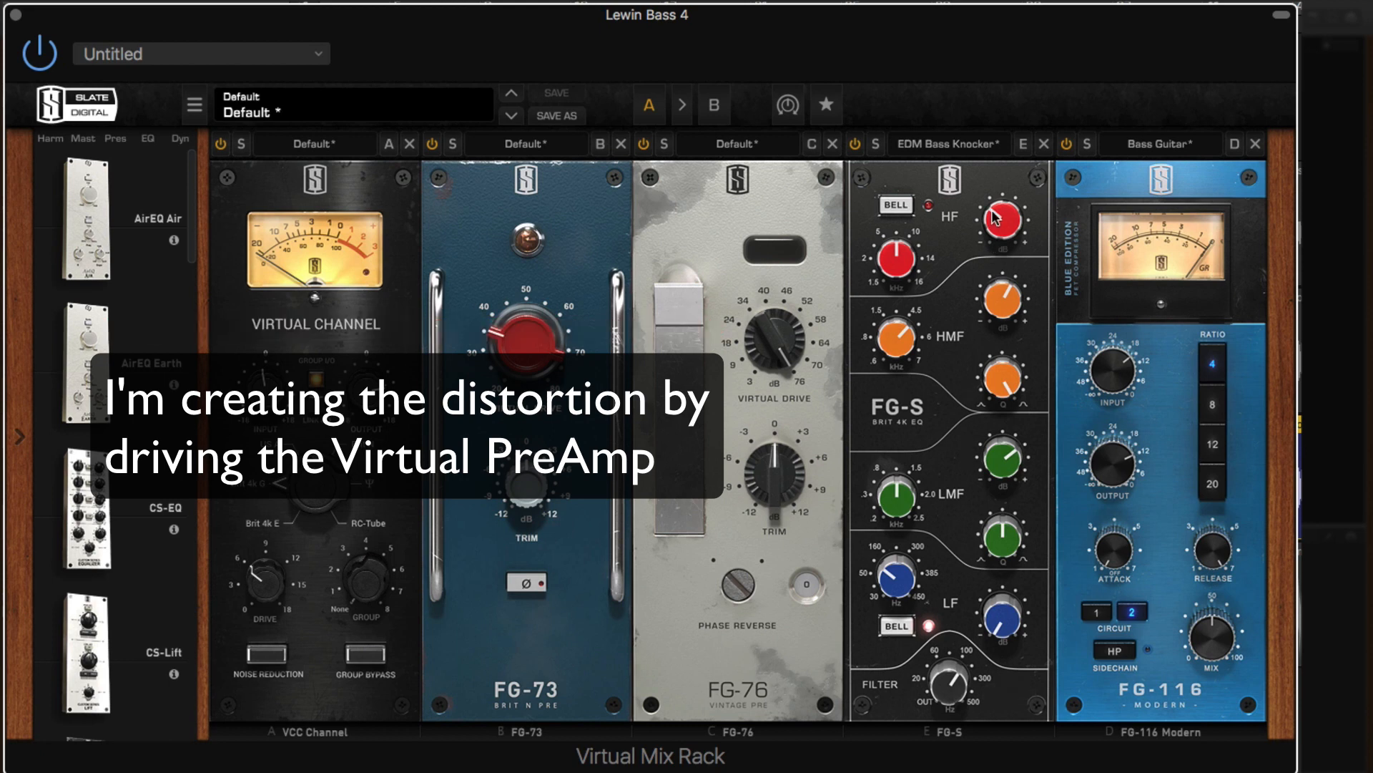
mouse_move(998, 228)
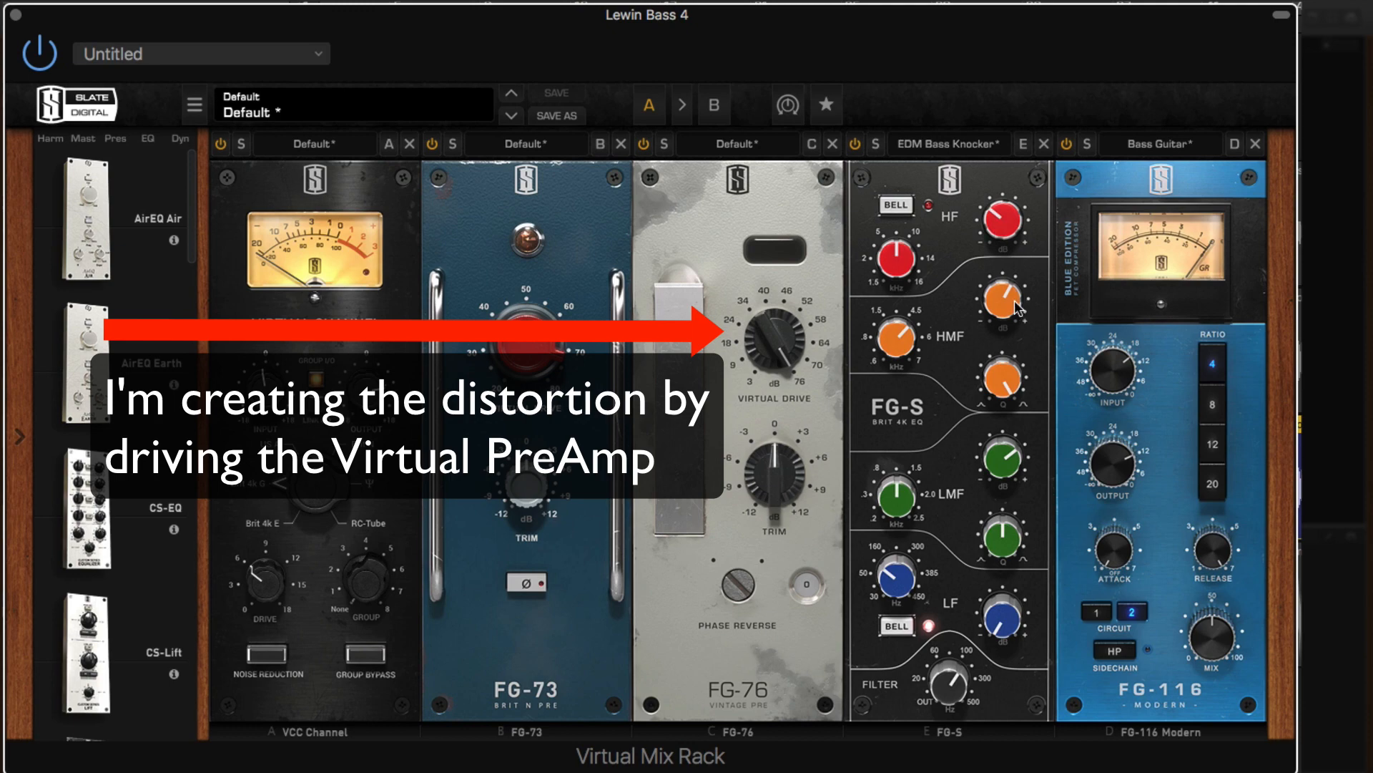
mouse_move(1019, 309)
mouse_move(1005, 471)
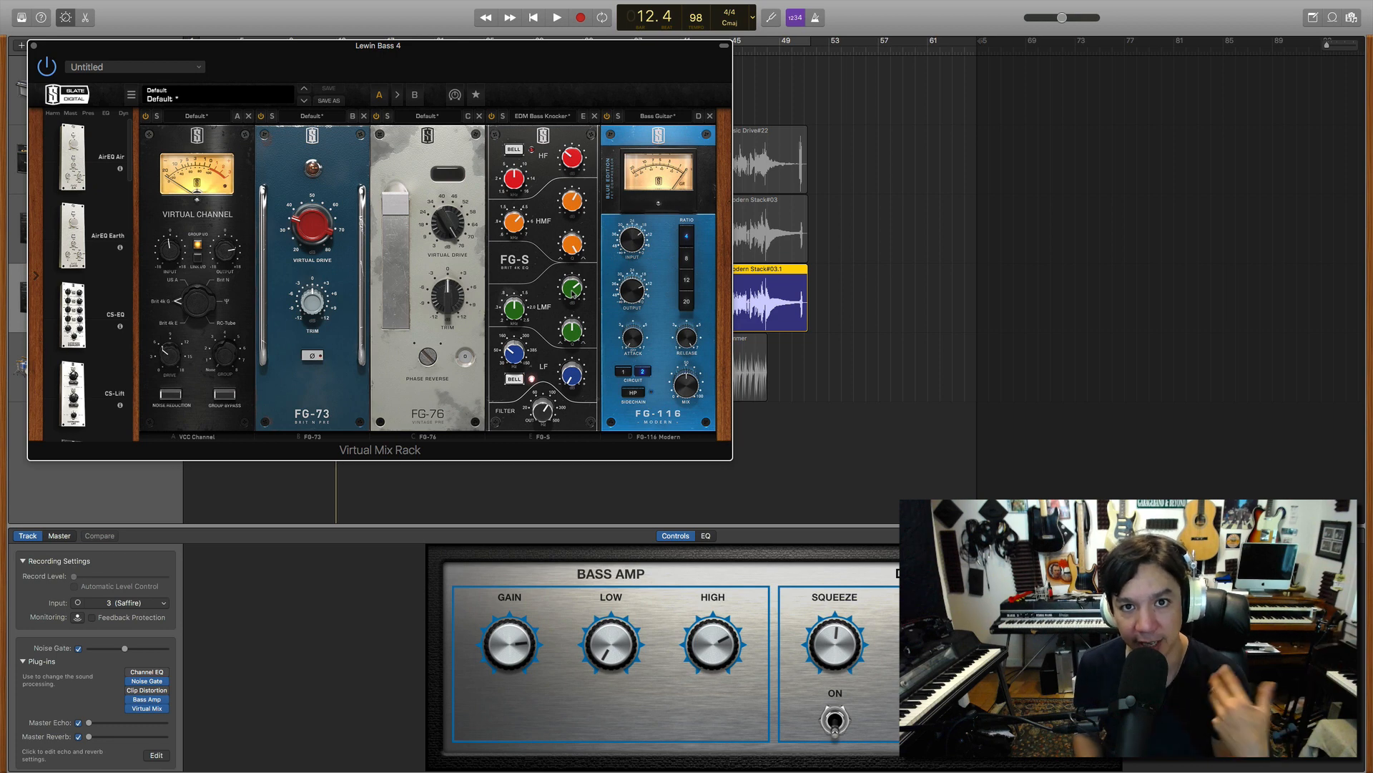
Step: Play the soloed copied bass track while moving the Virtual Mix Rack window clear of the tracks
key(super+a)
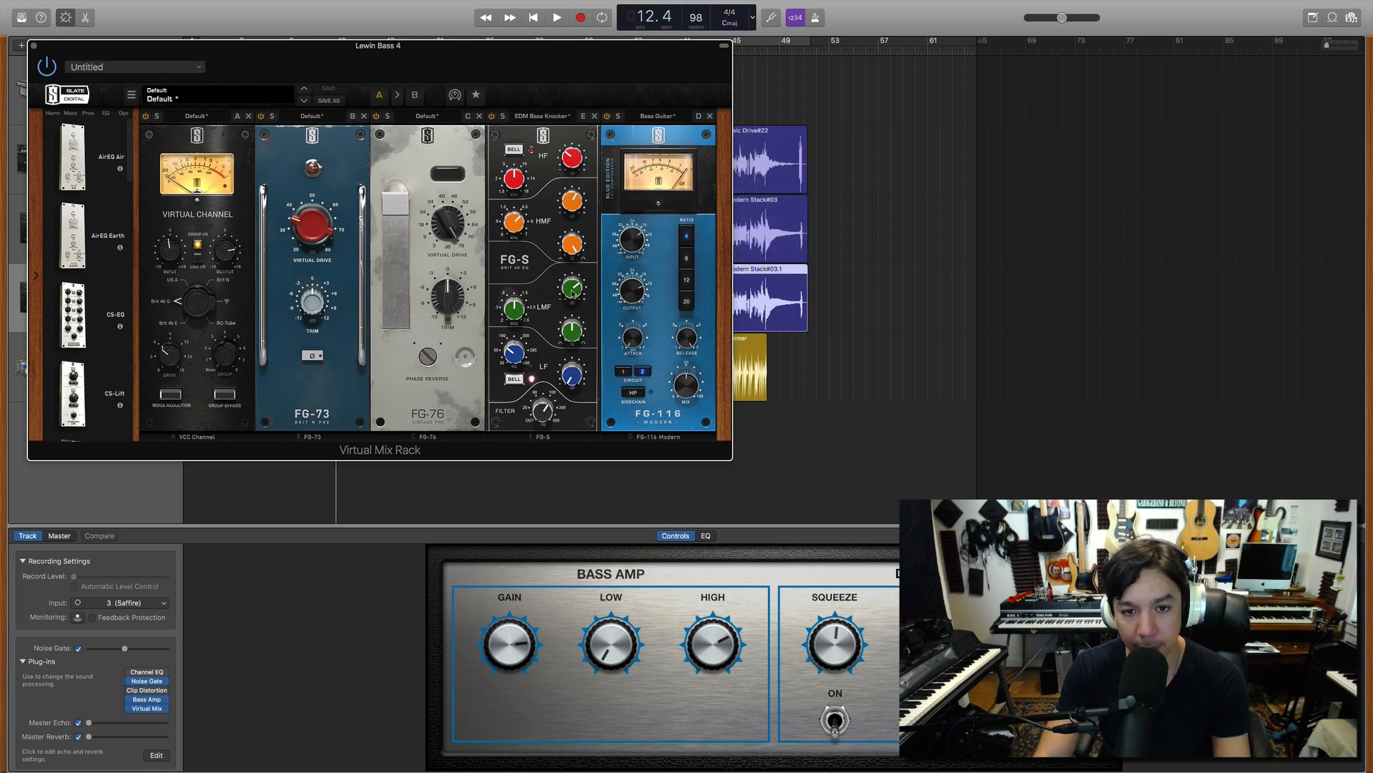
key(s)
key(space)
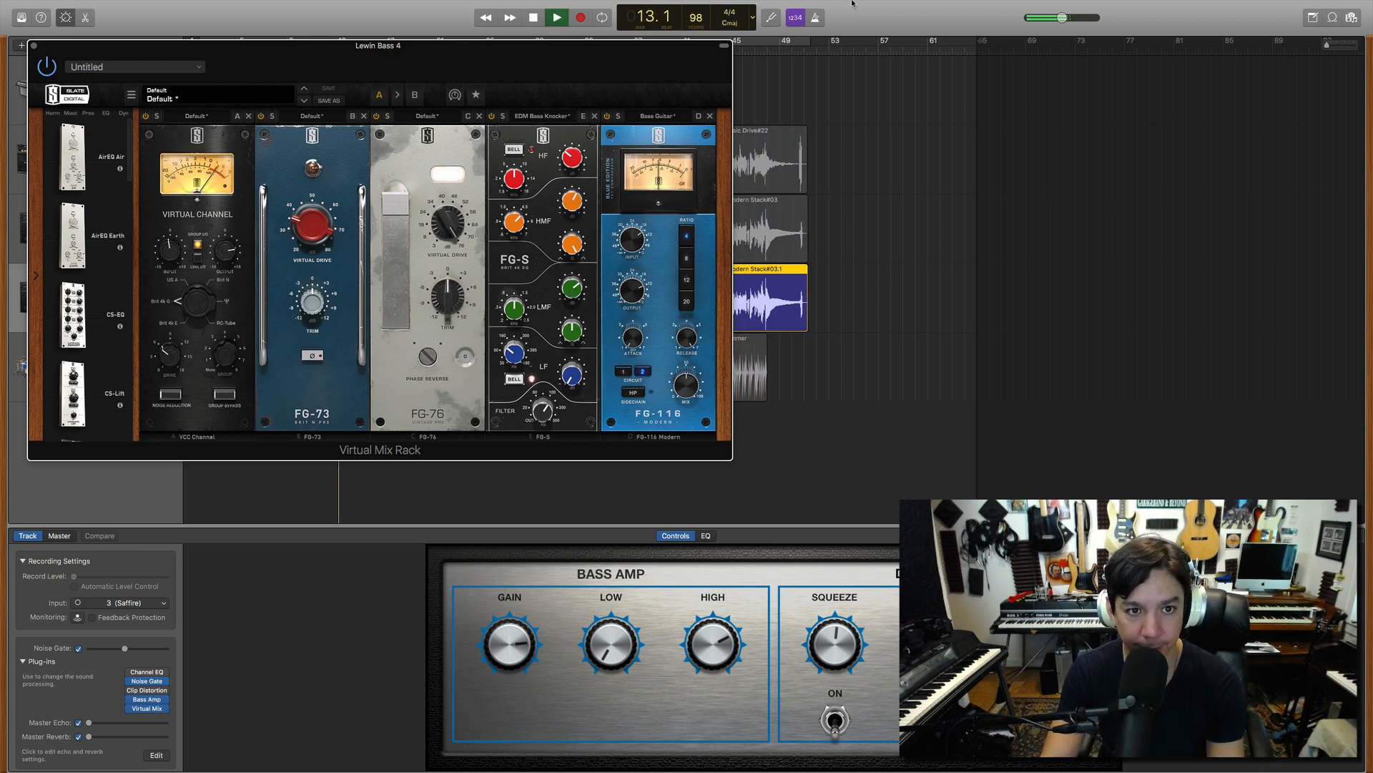
drag(549, 48, 847, 423)
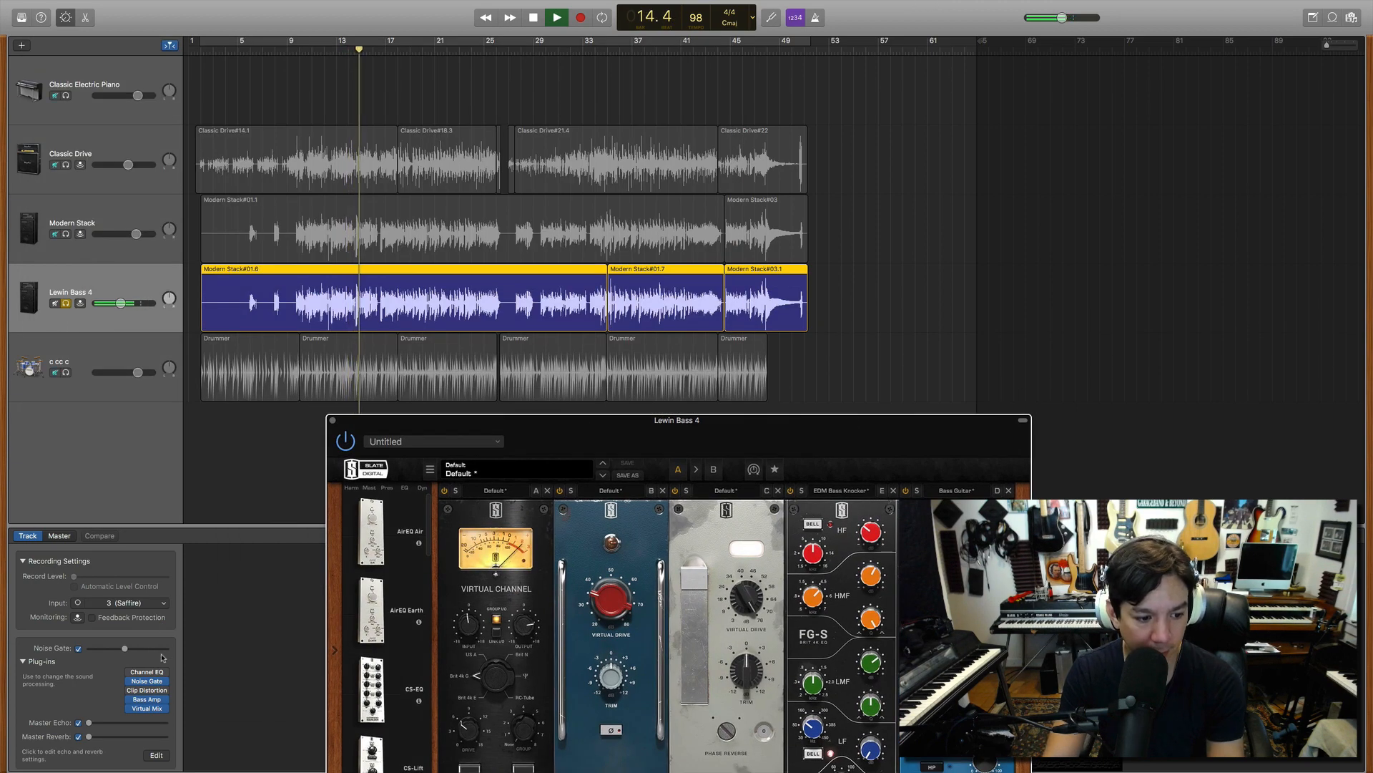
key(space)
Step: Lower the Noise Gate threshold on the copied bass track and close the Virtual Mix Rack window
click(126, 649)
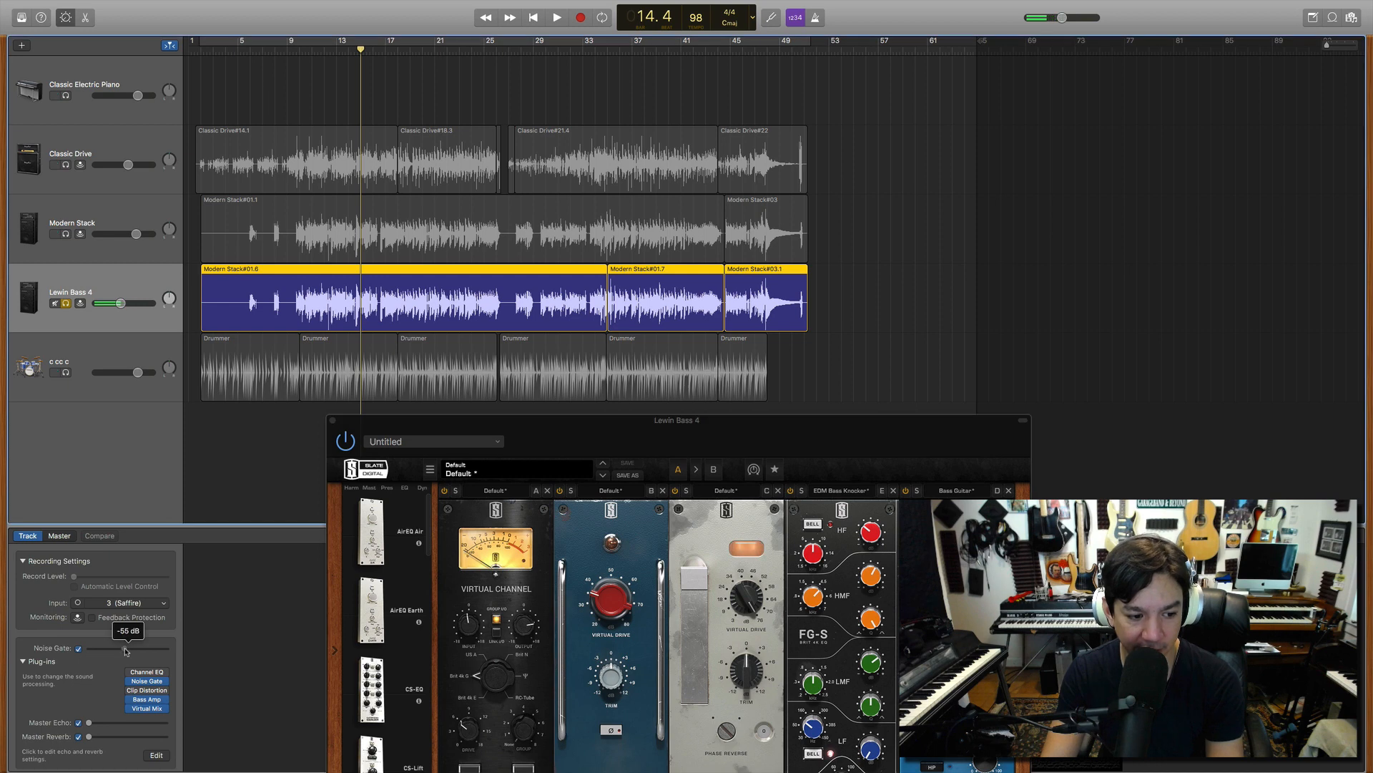
drag(122, 649, 114, 648)
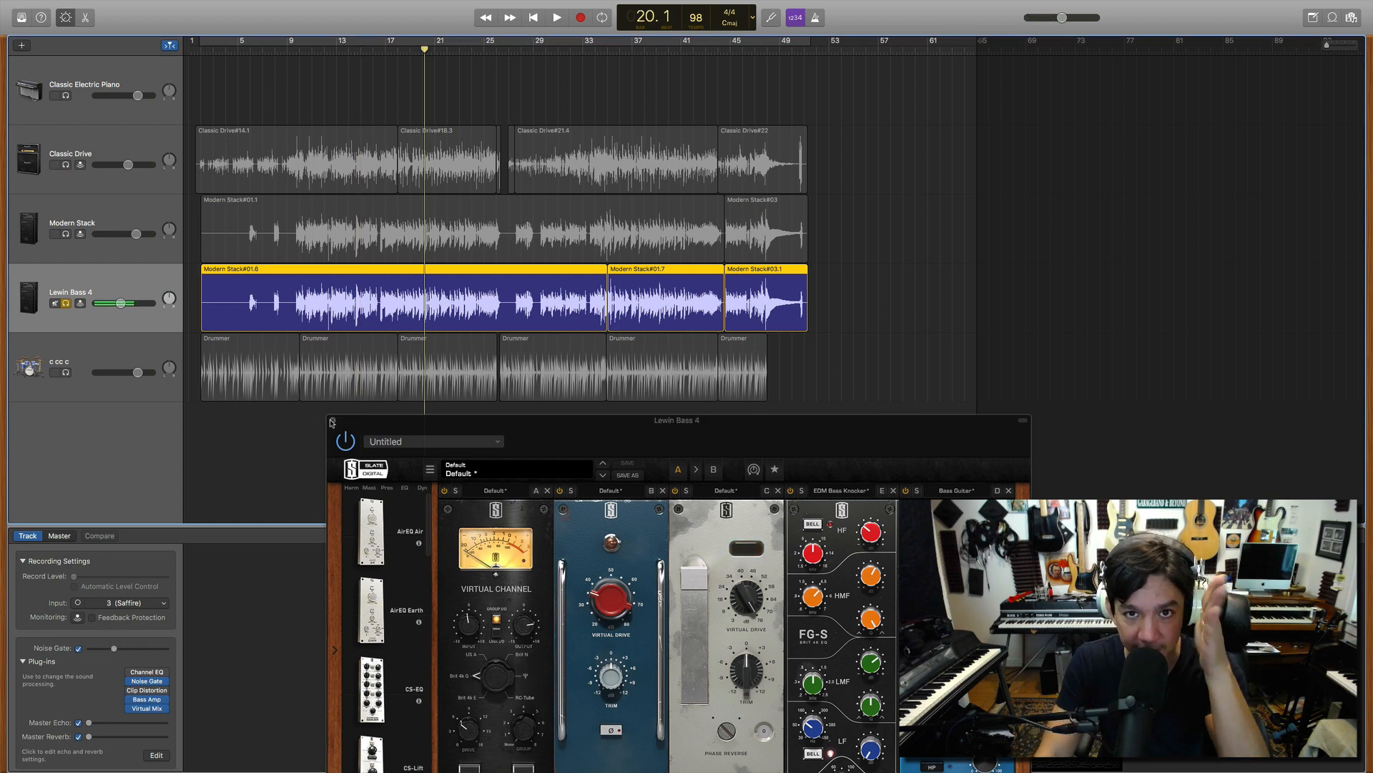
click(332, 422)
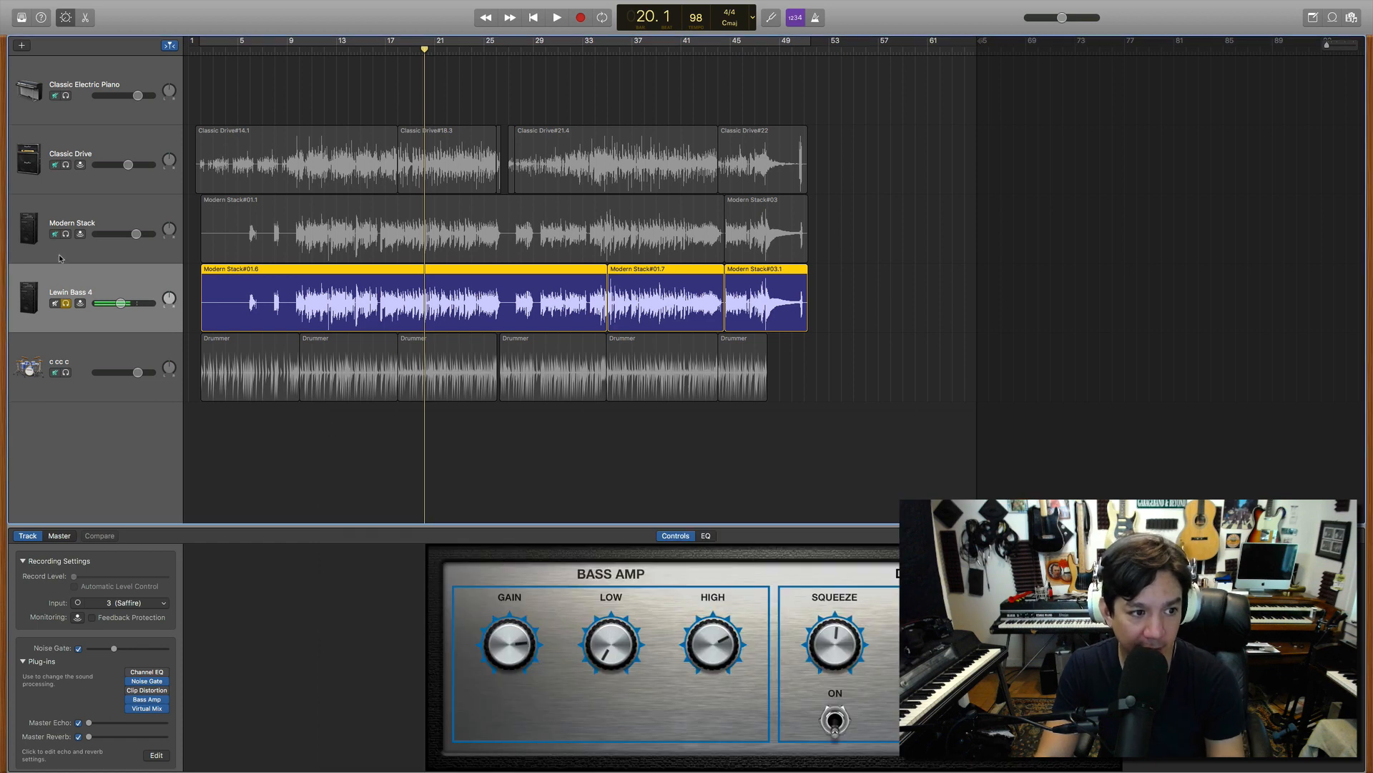
Step: Solo Modern Stack alongside the copied bass track, play both from about bar 10, and unsolo the copy for comparison
click(64, 236)
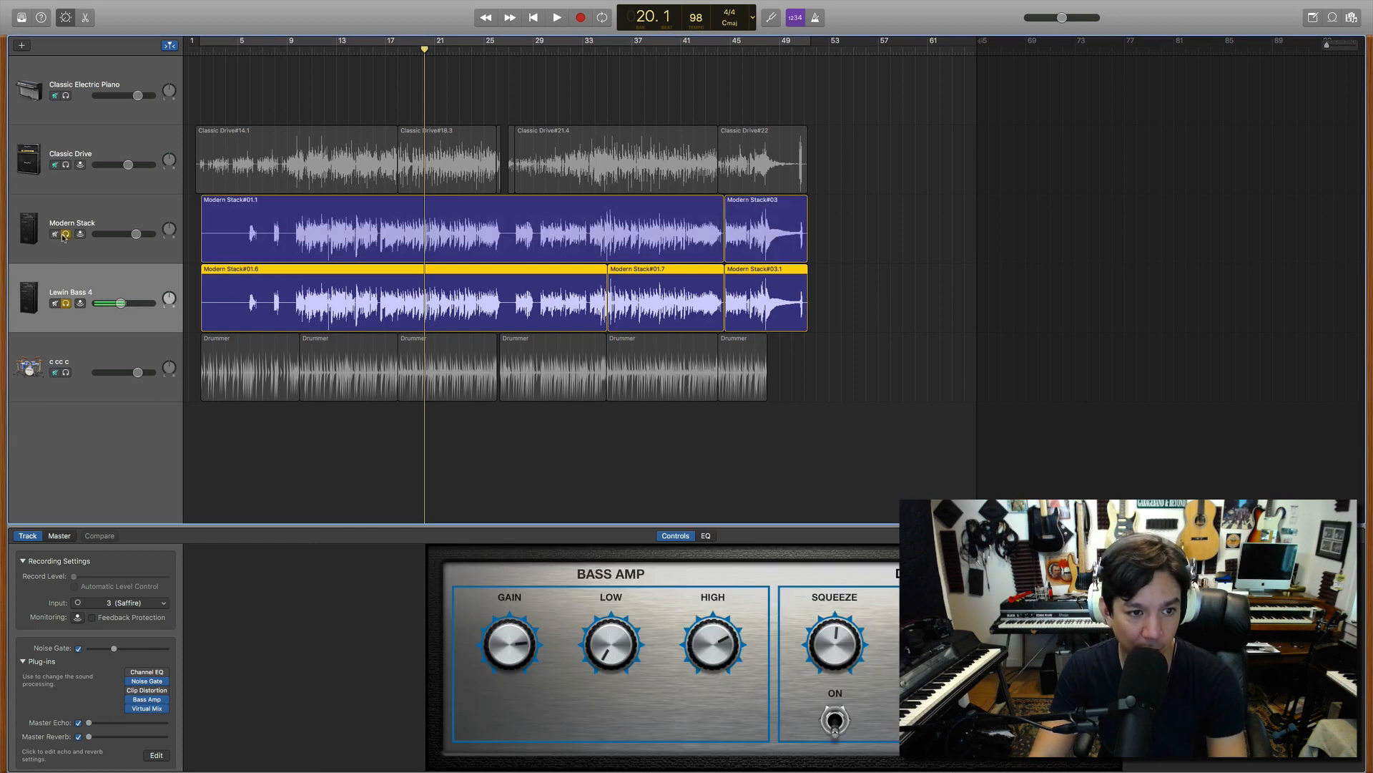
click(300, 50)
key(space)
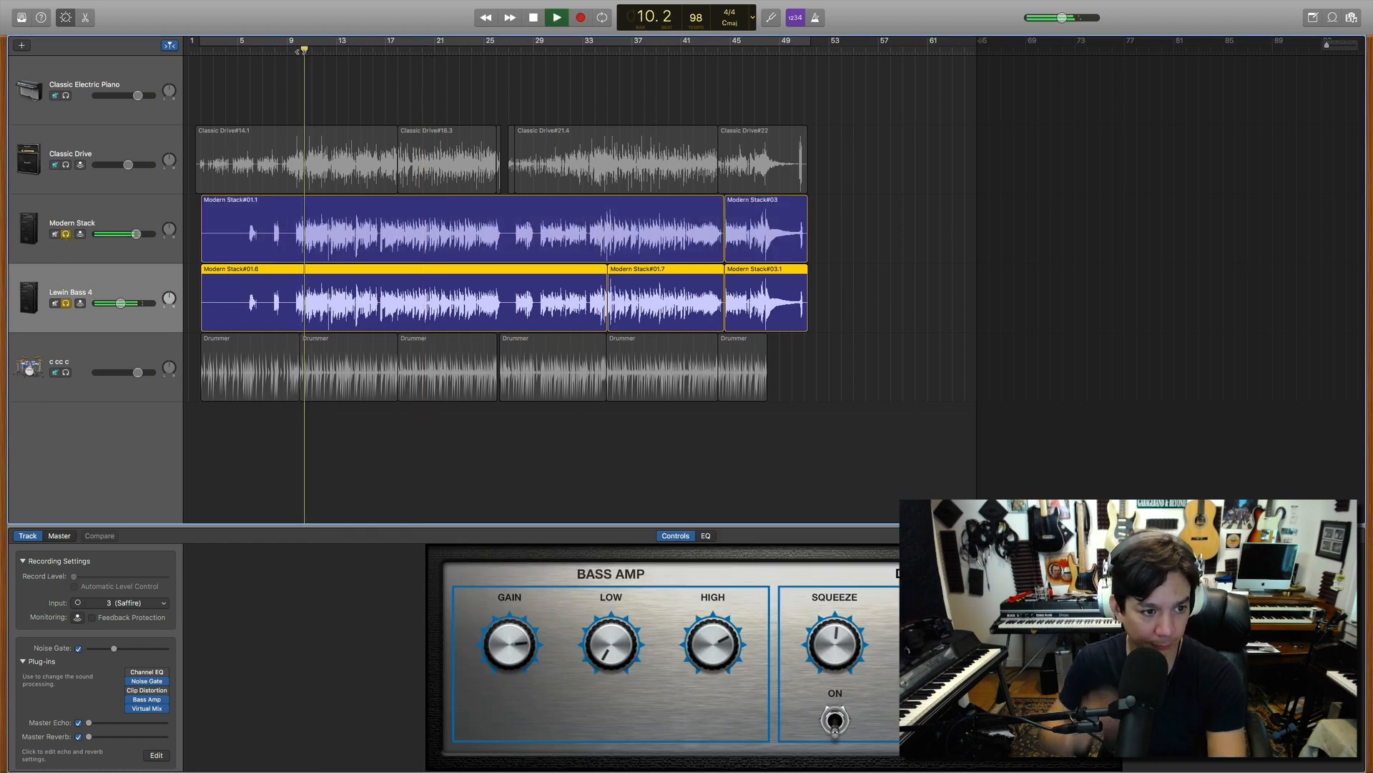
key(space)
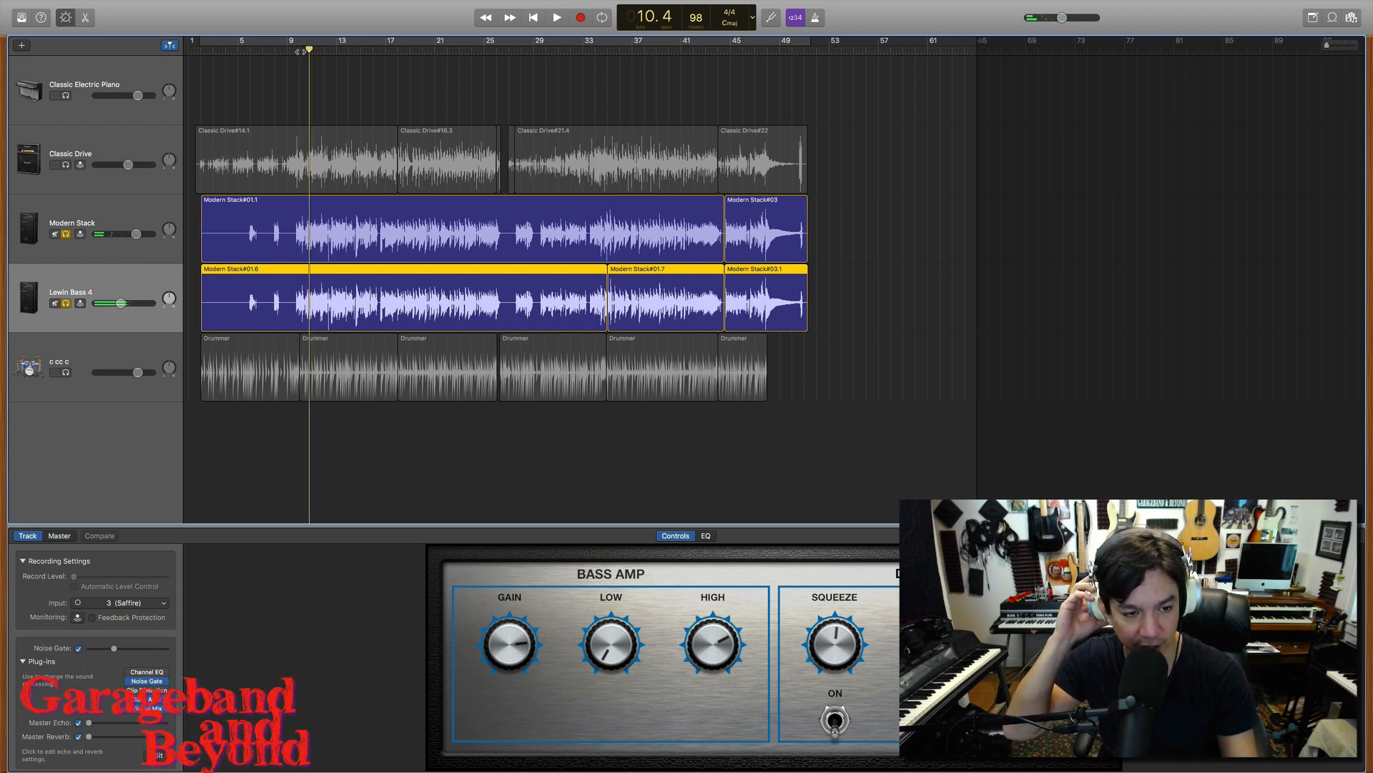
key(space)
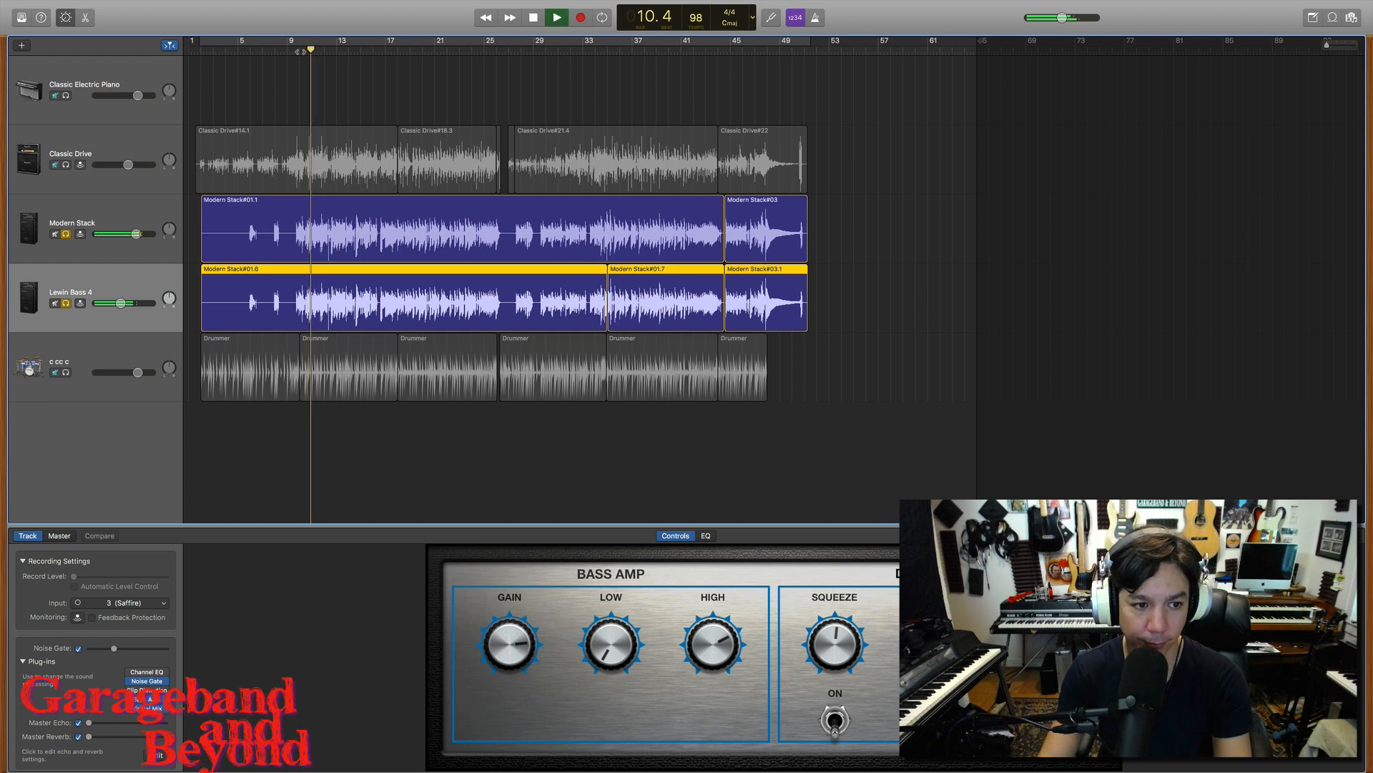
click(66, 303)
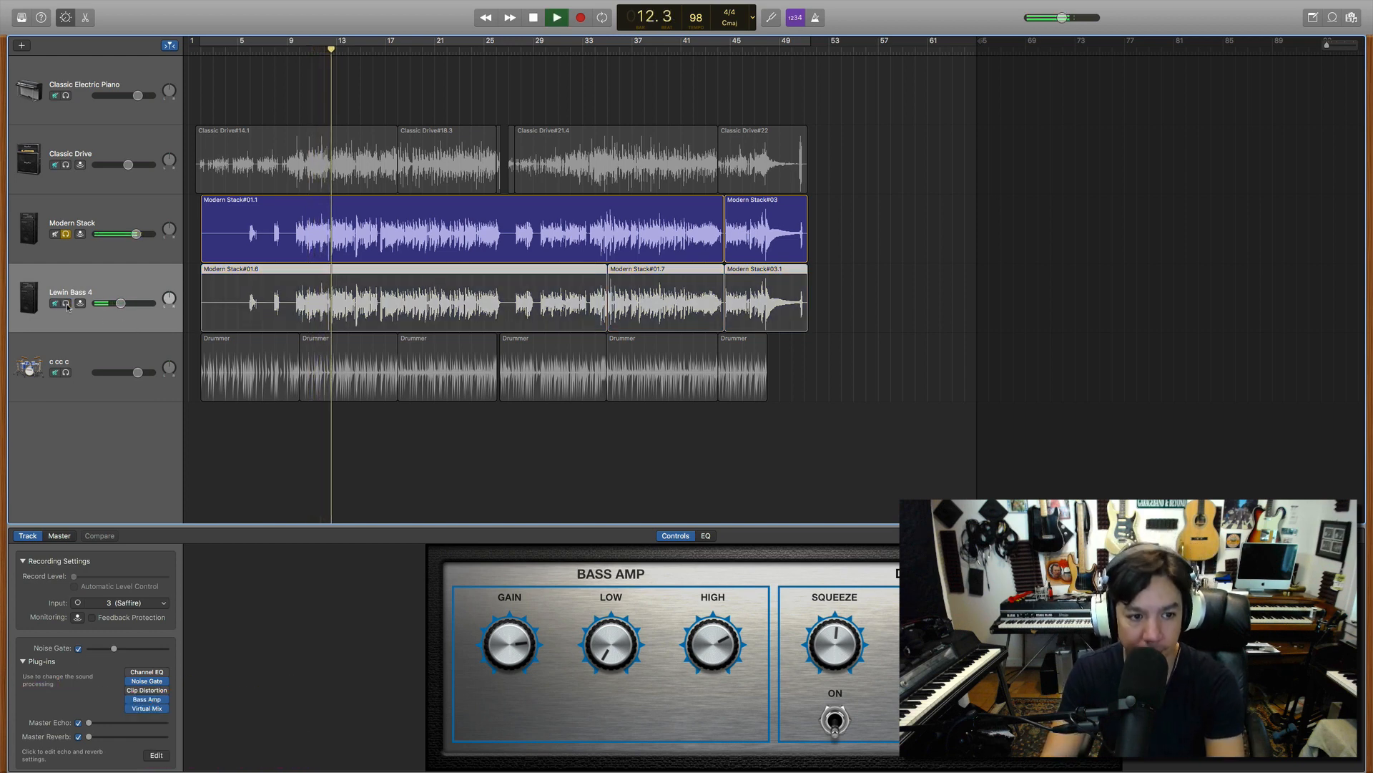
Step: Compare both bass tracks soloed together against the copied bass track alone, and stop playback with both soloed
click(66, 303)
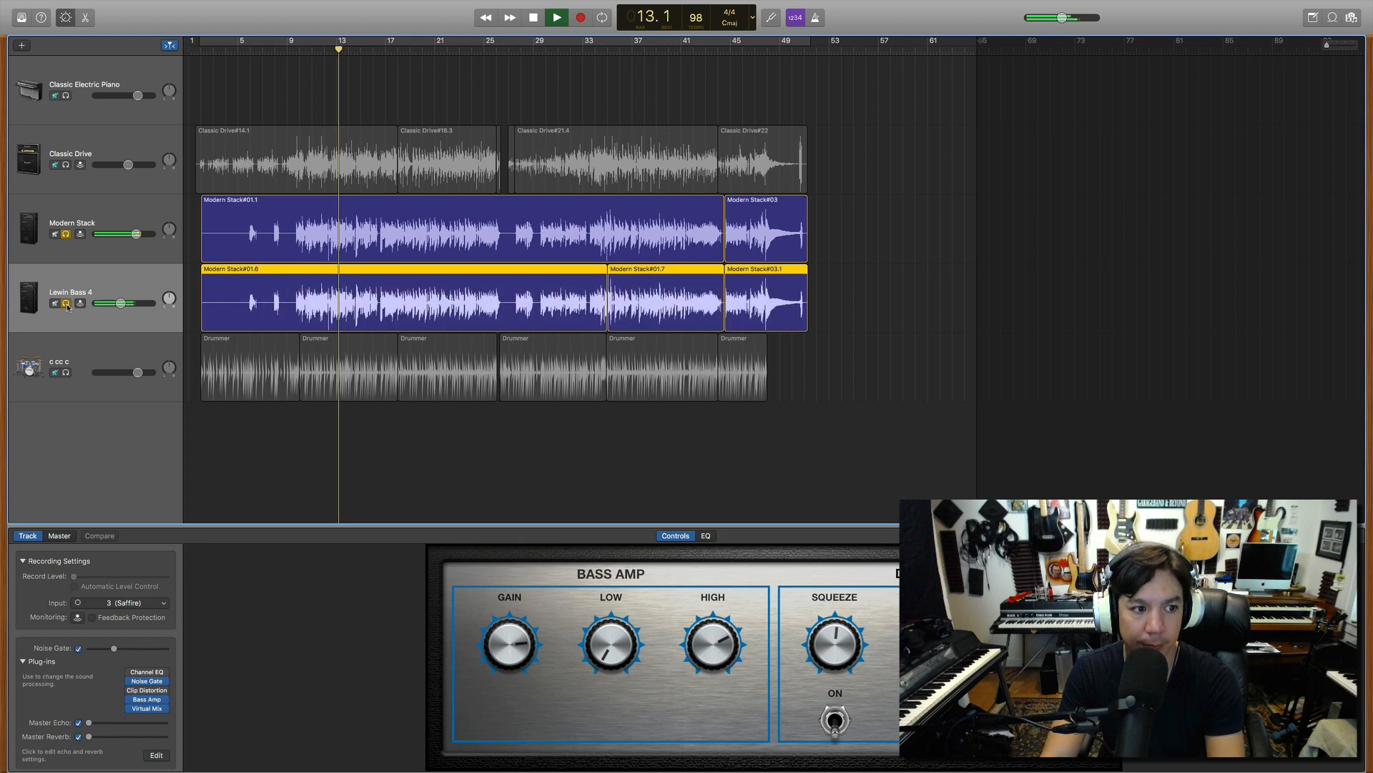
click(66, 234)
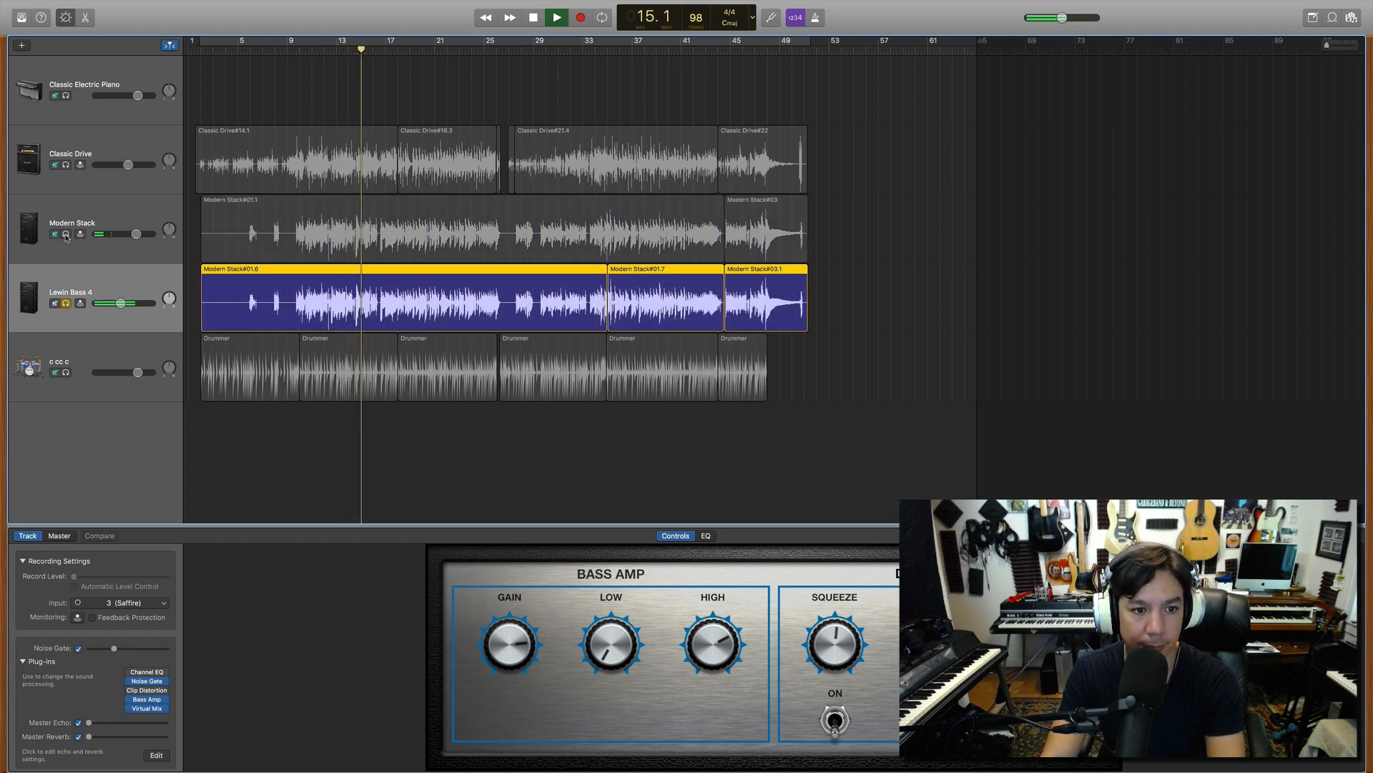
click(66, 235)
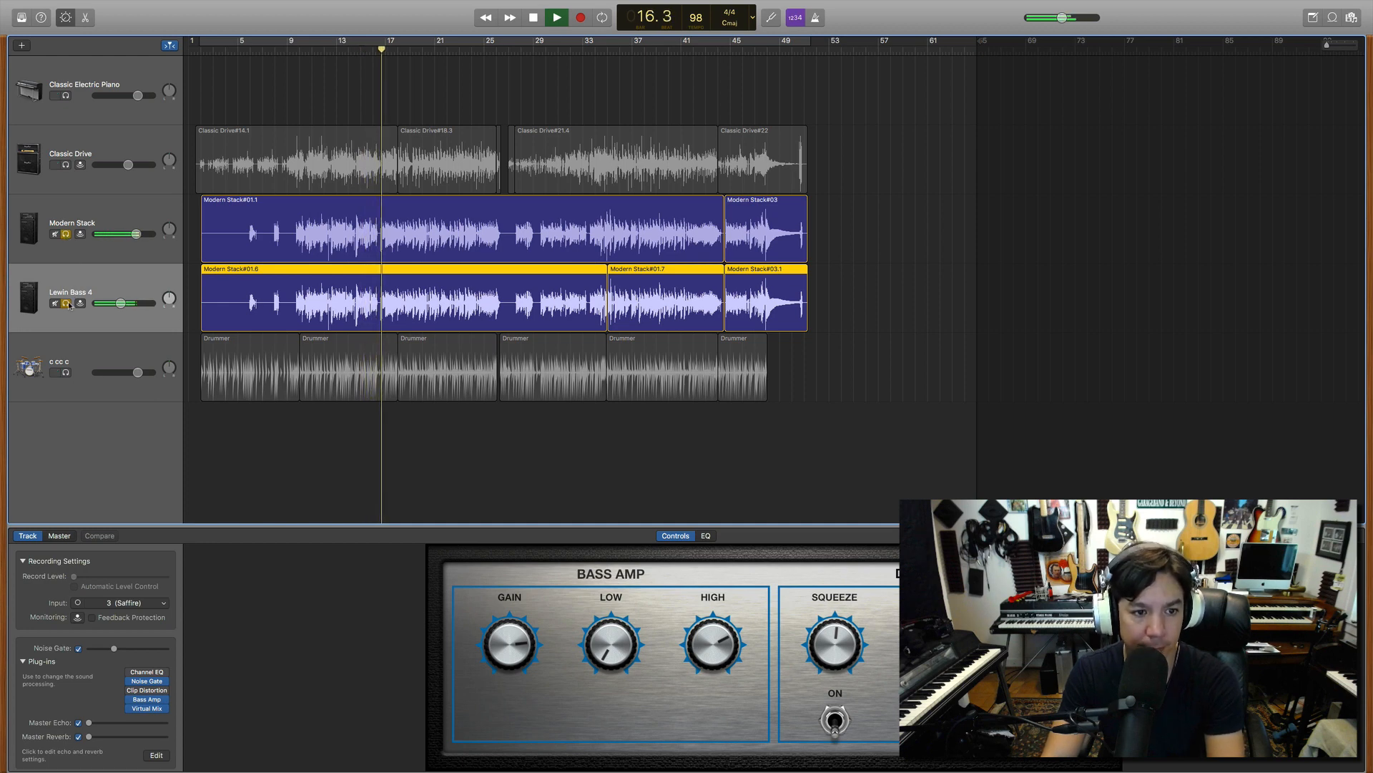
key(space)
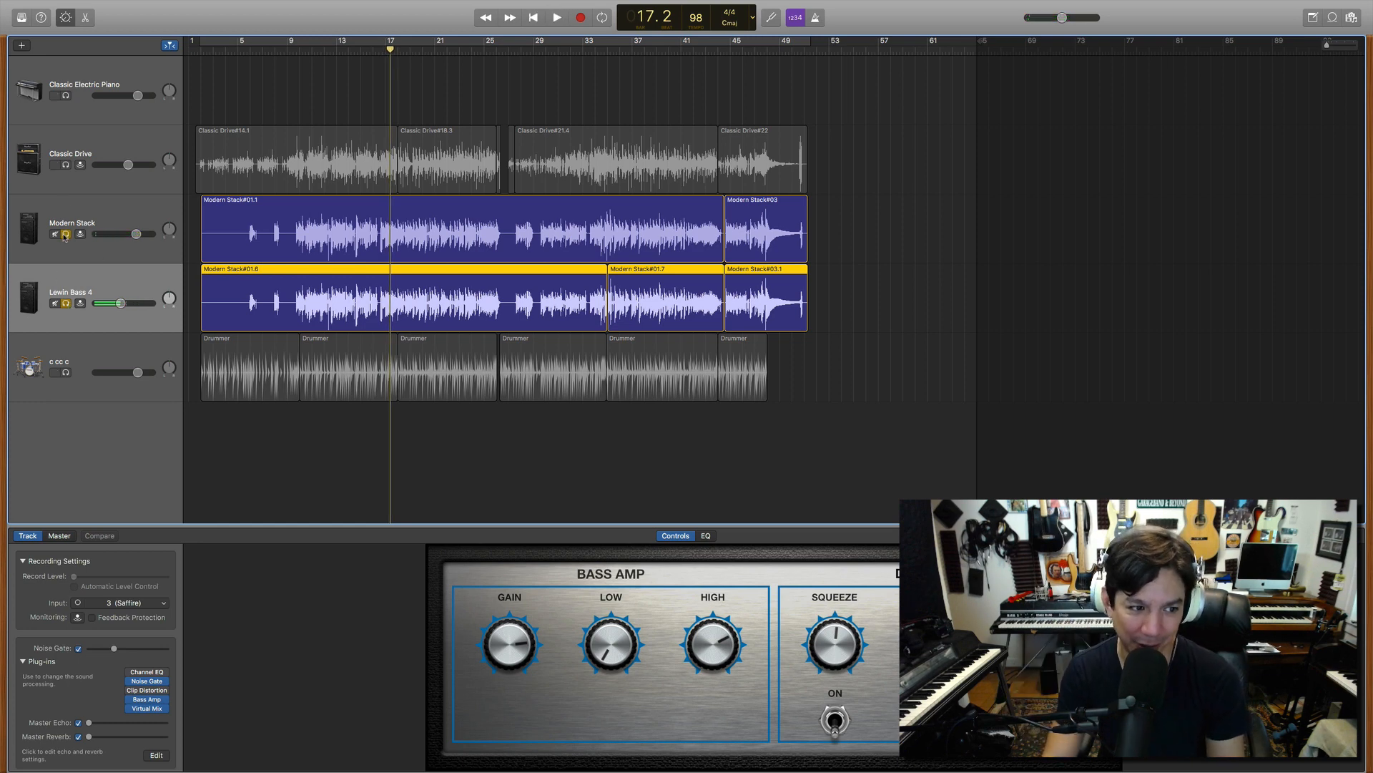
Step: Unsolo both bass tracks and play a short passage of the full mix from bar 9
click(65, 234)
click(65, 304)
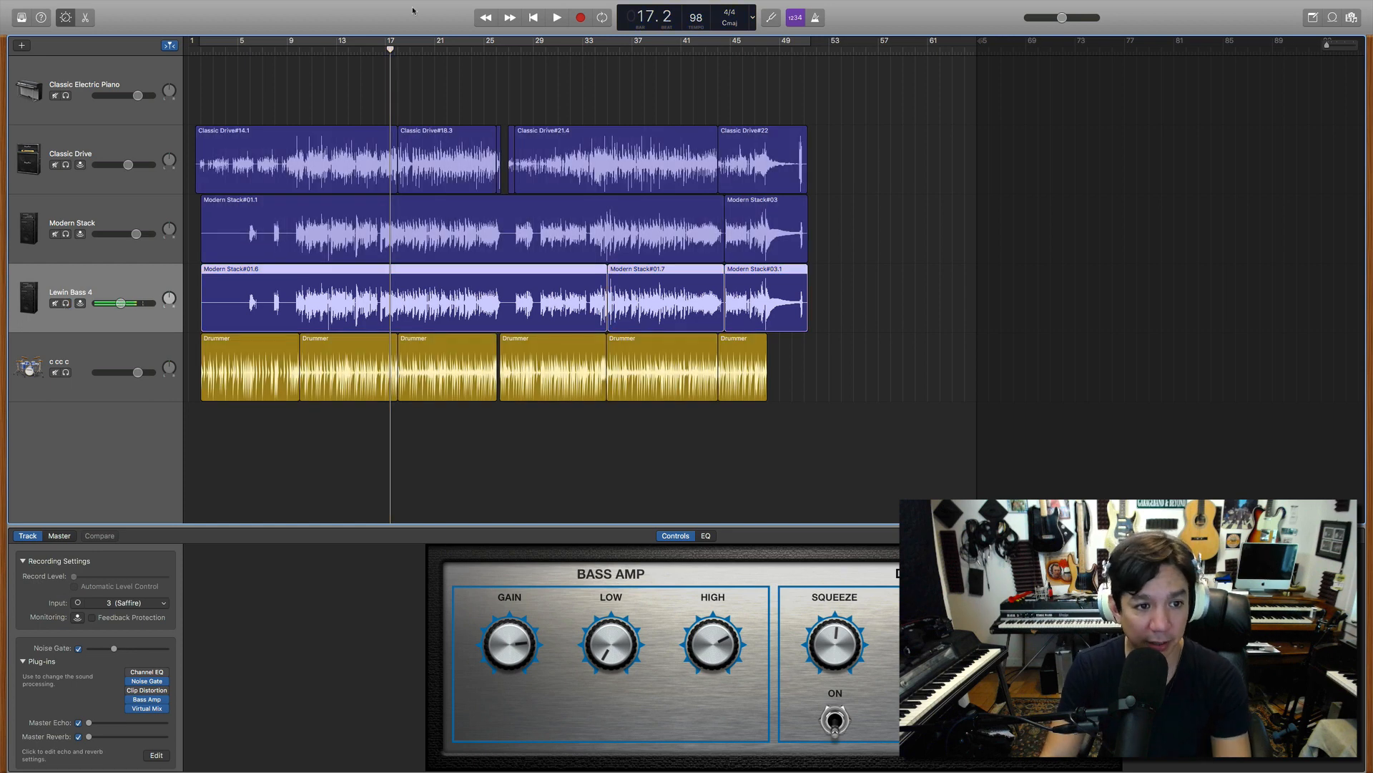
click(299, 50)
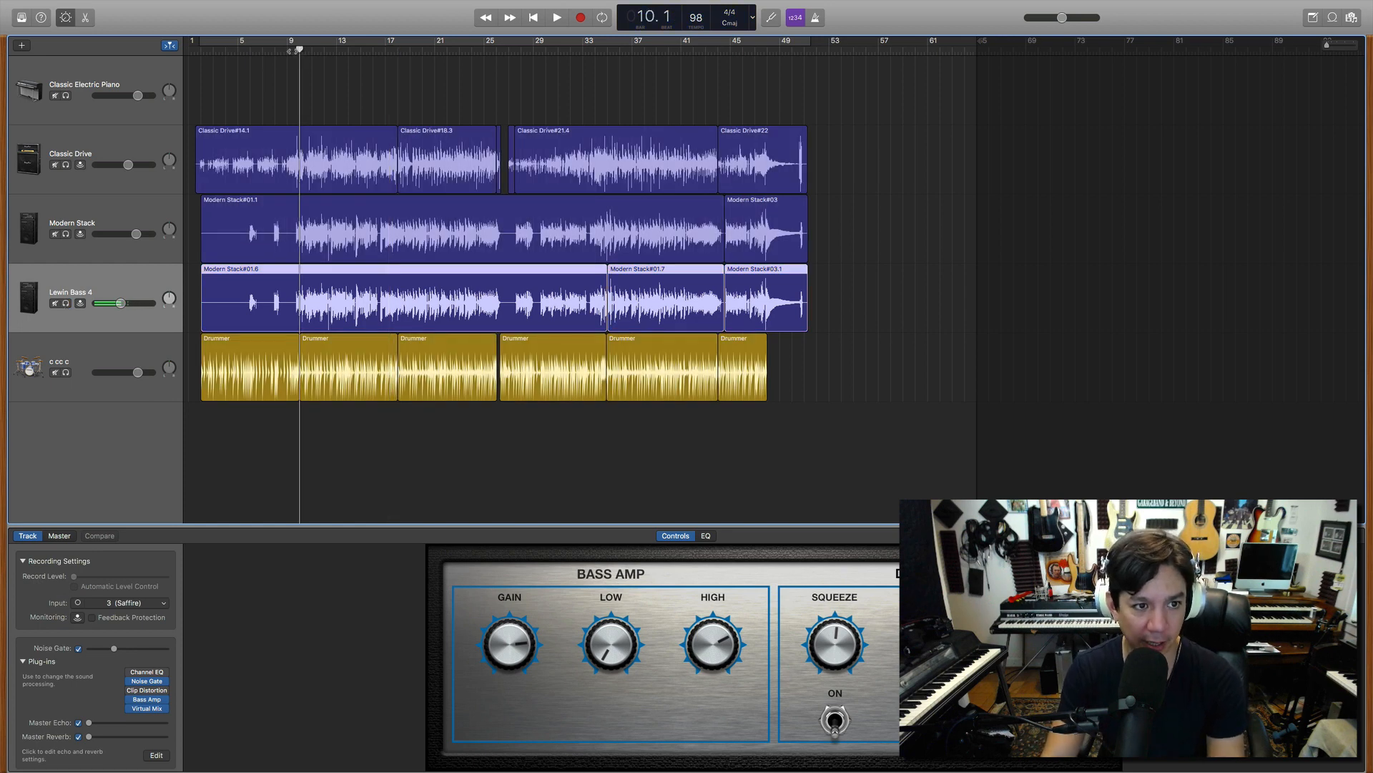
click(287, 50)
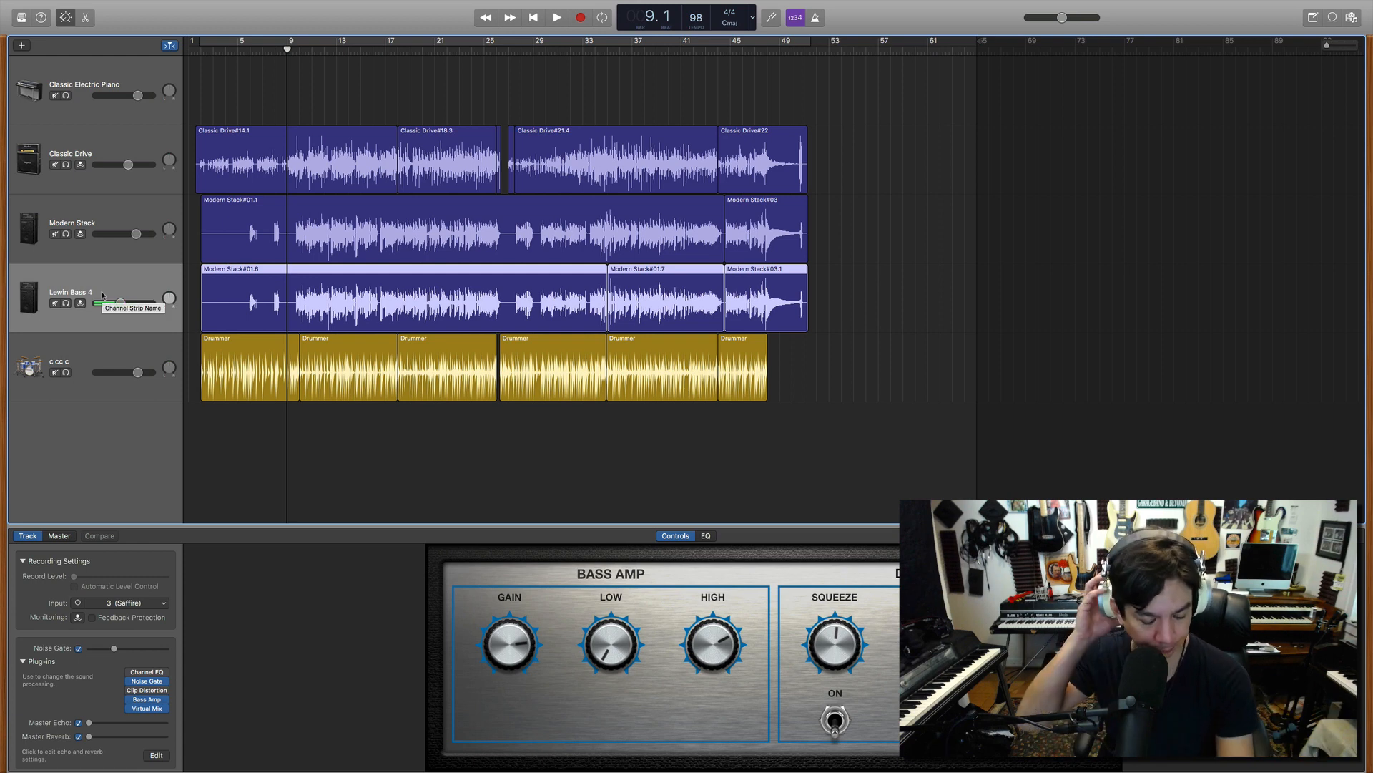
key(space)
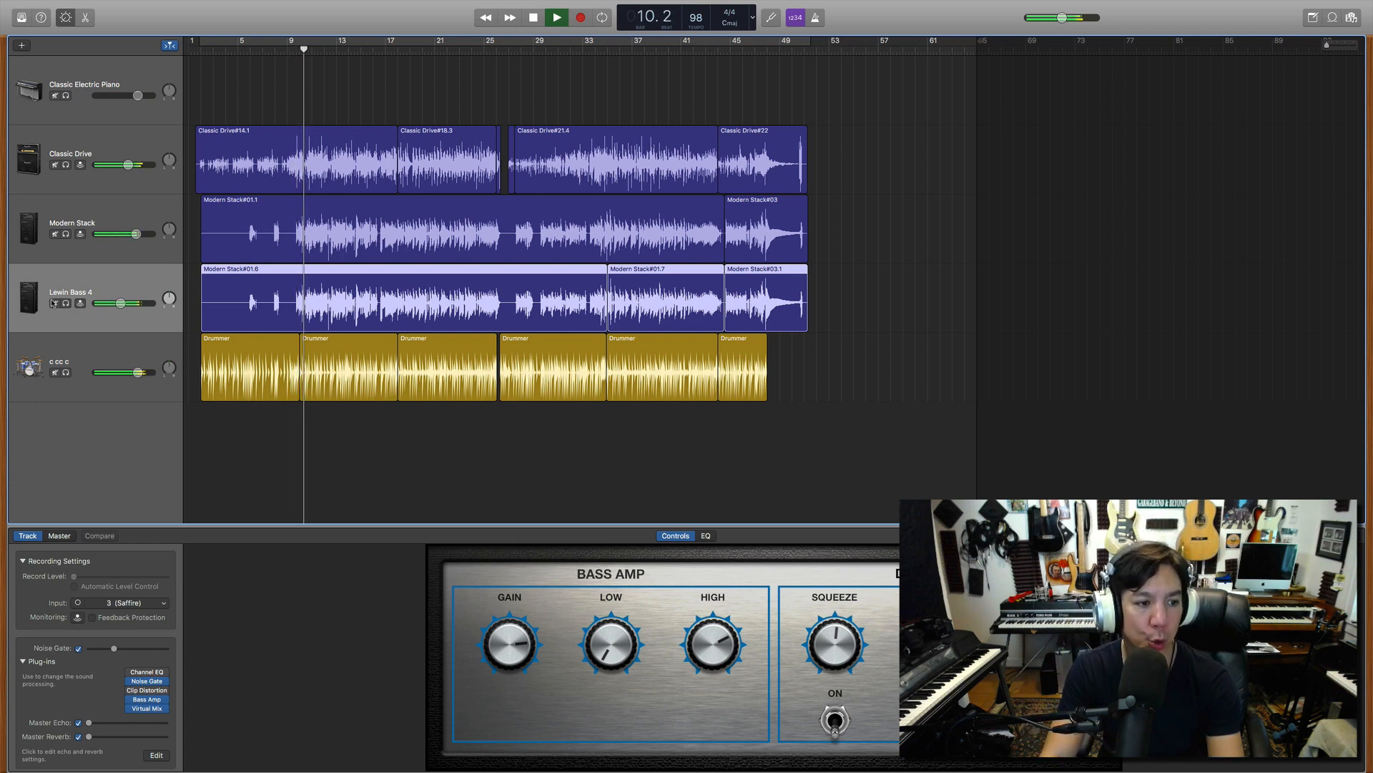
key(space)
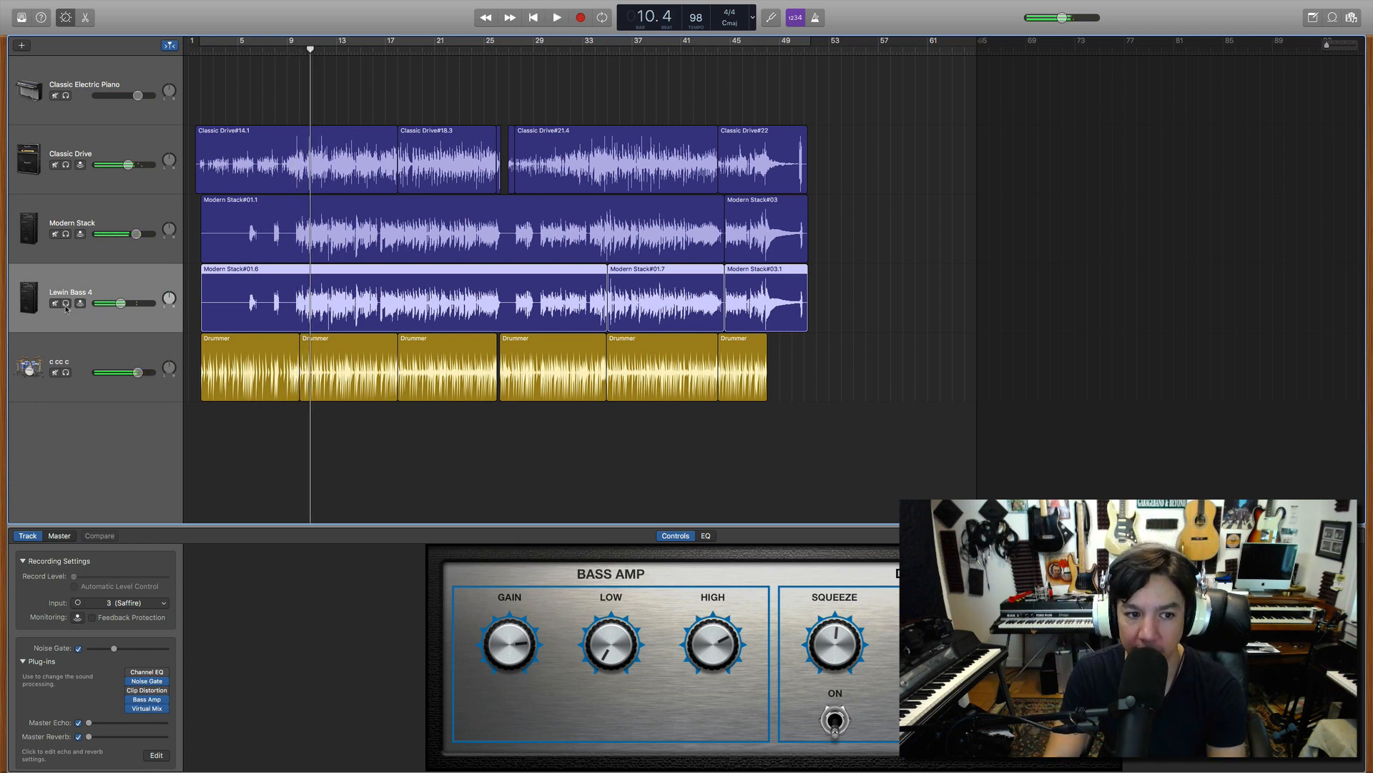
Step: Mute the copied bass track and play short passages from bar 9 to hear the mix without it
click(66, 303)
click(66, 303)
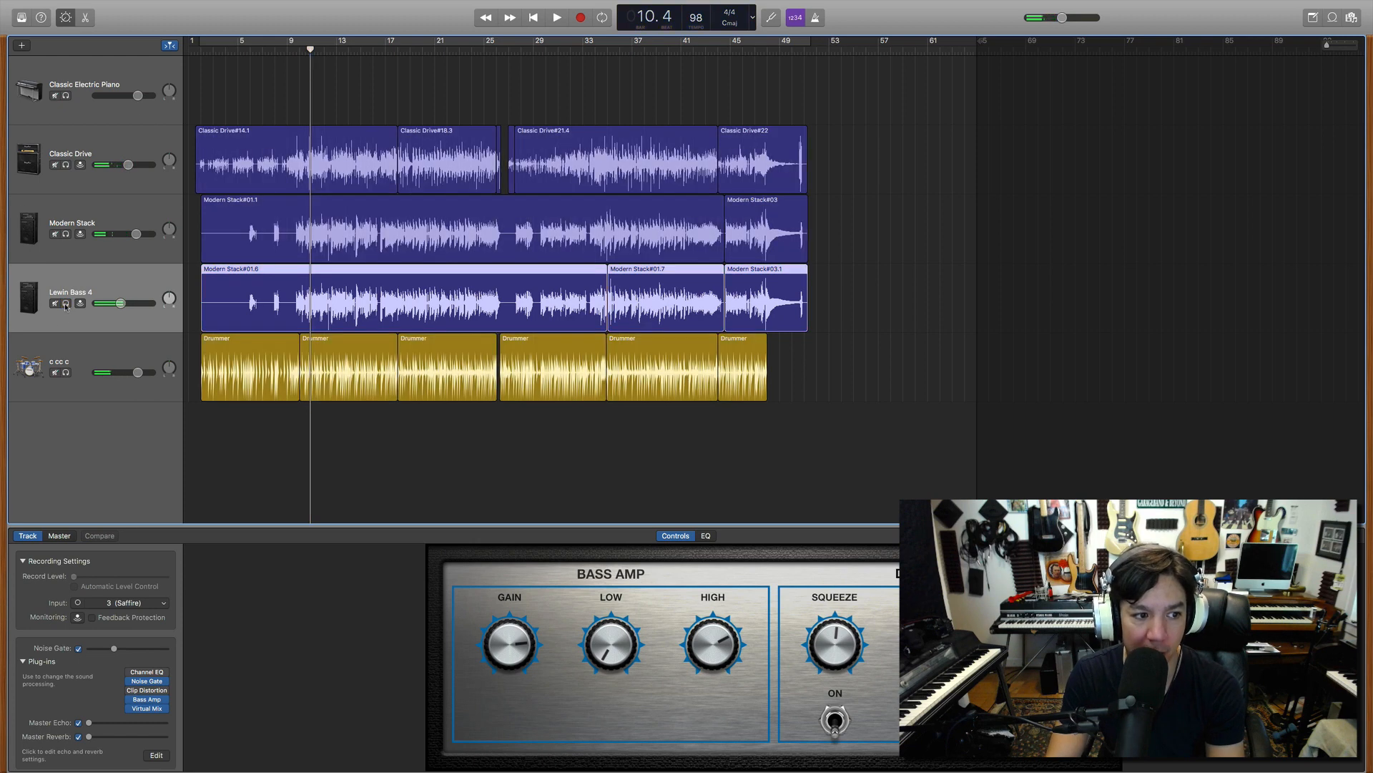
click(55, 303)
click(287, 52)
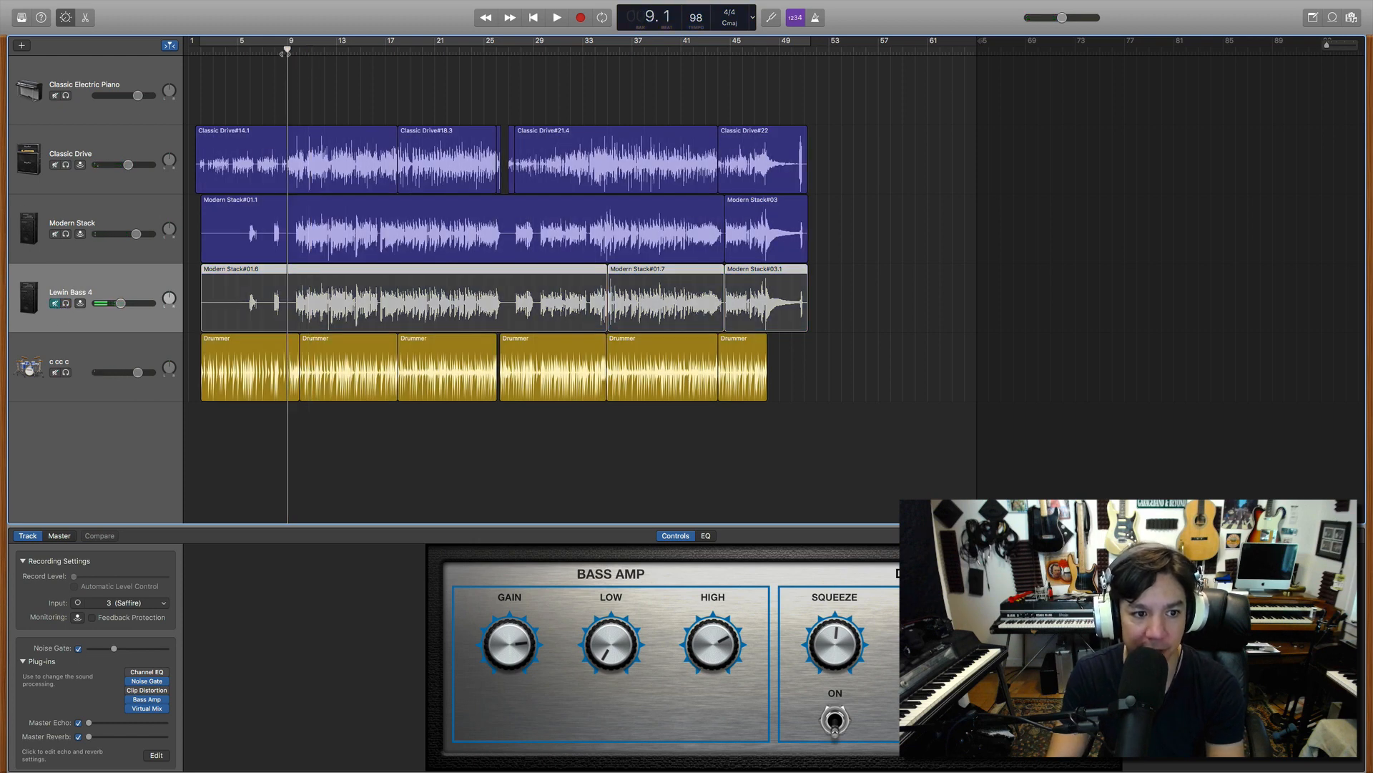
key(space)
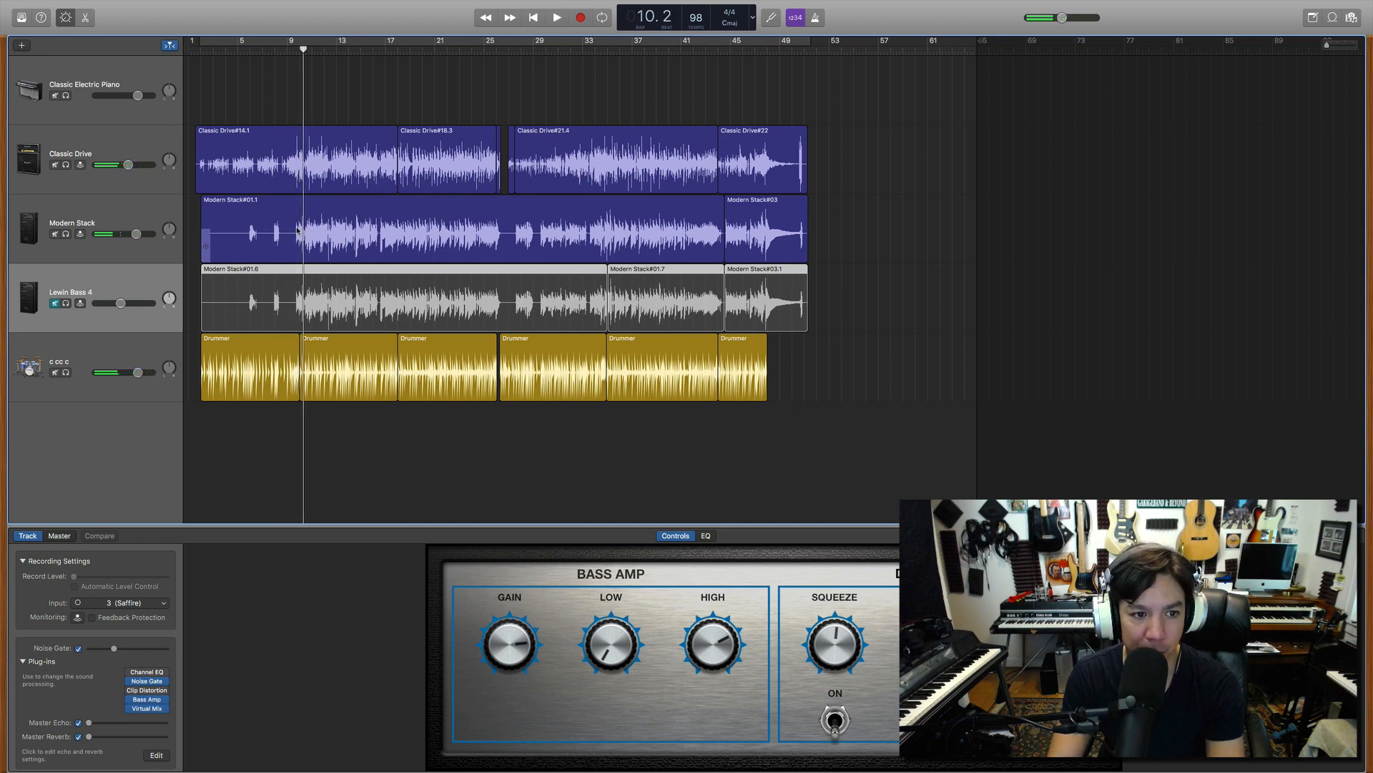
click(287, 50)
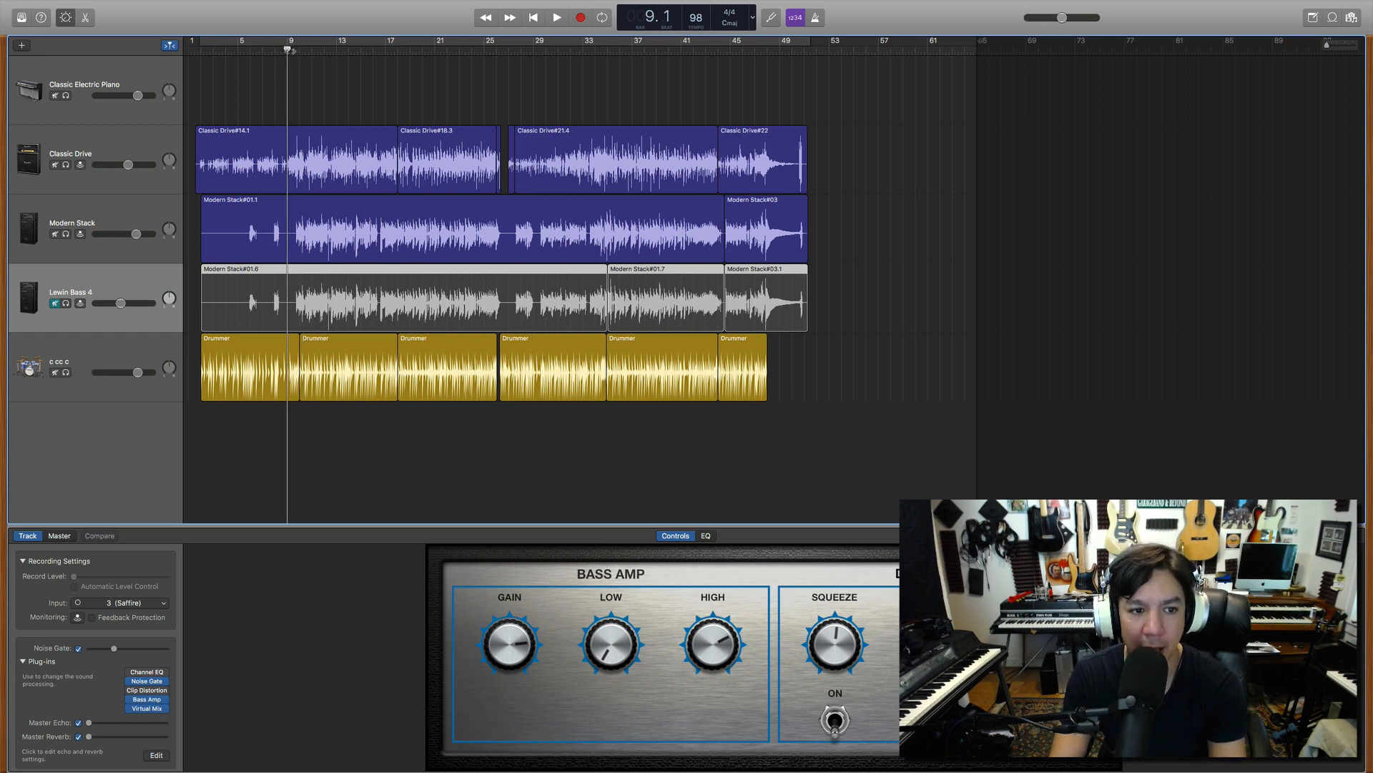
key(space)
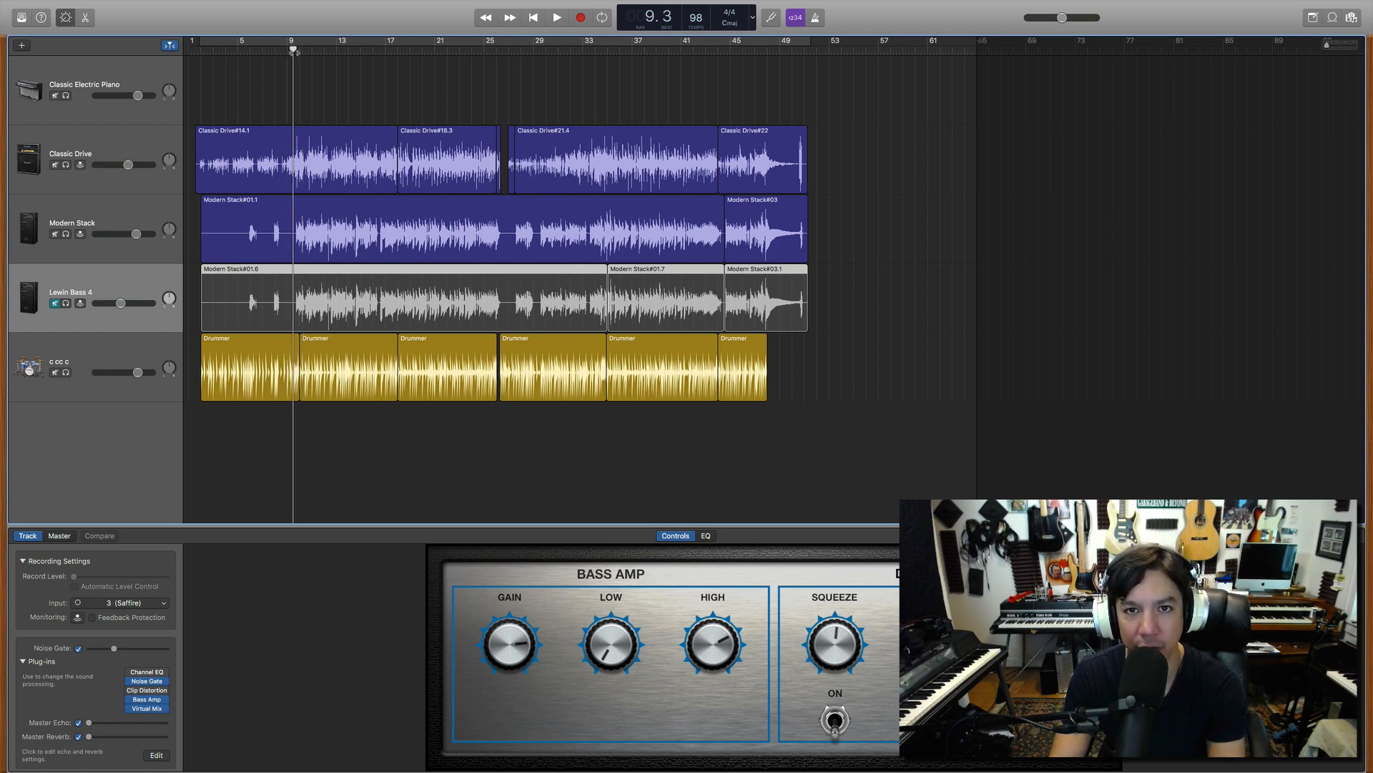
key(space)
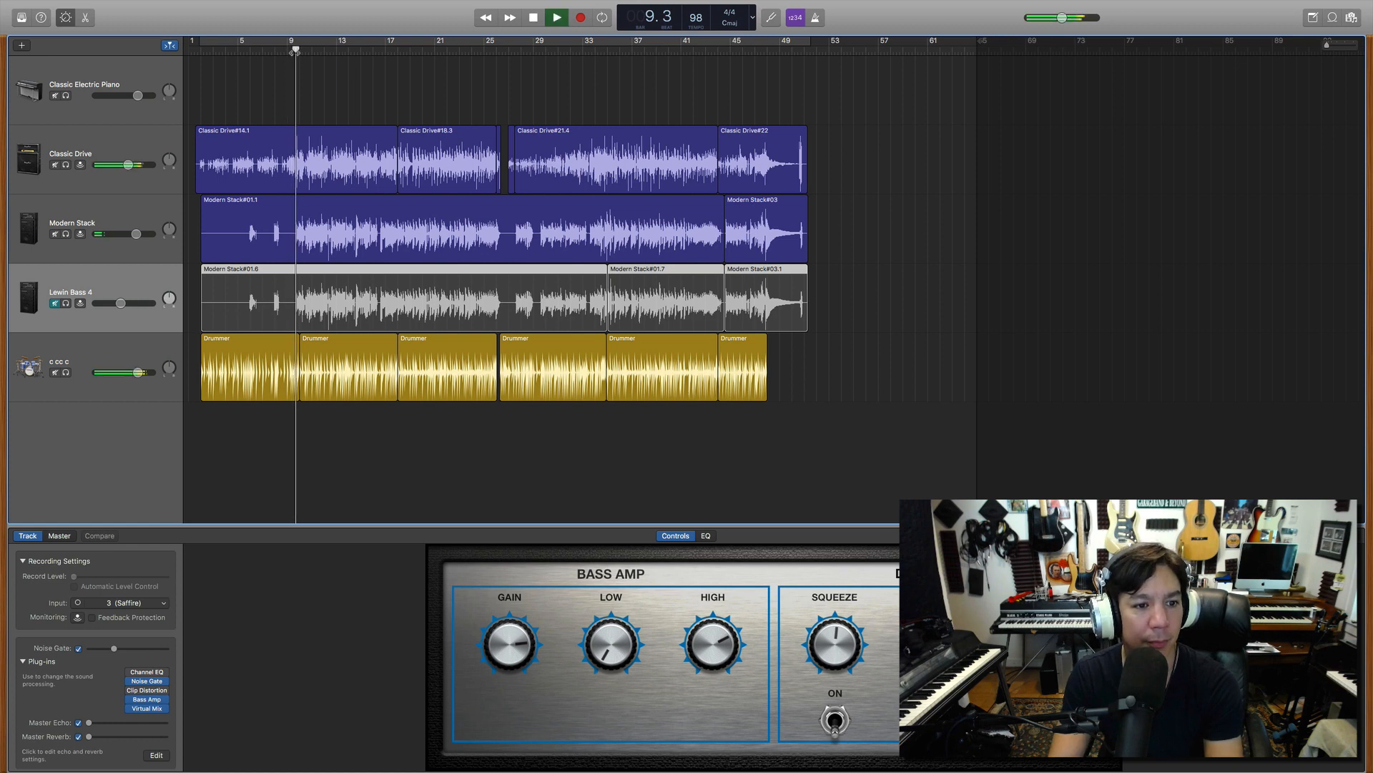
key(space)
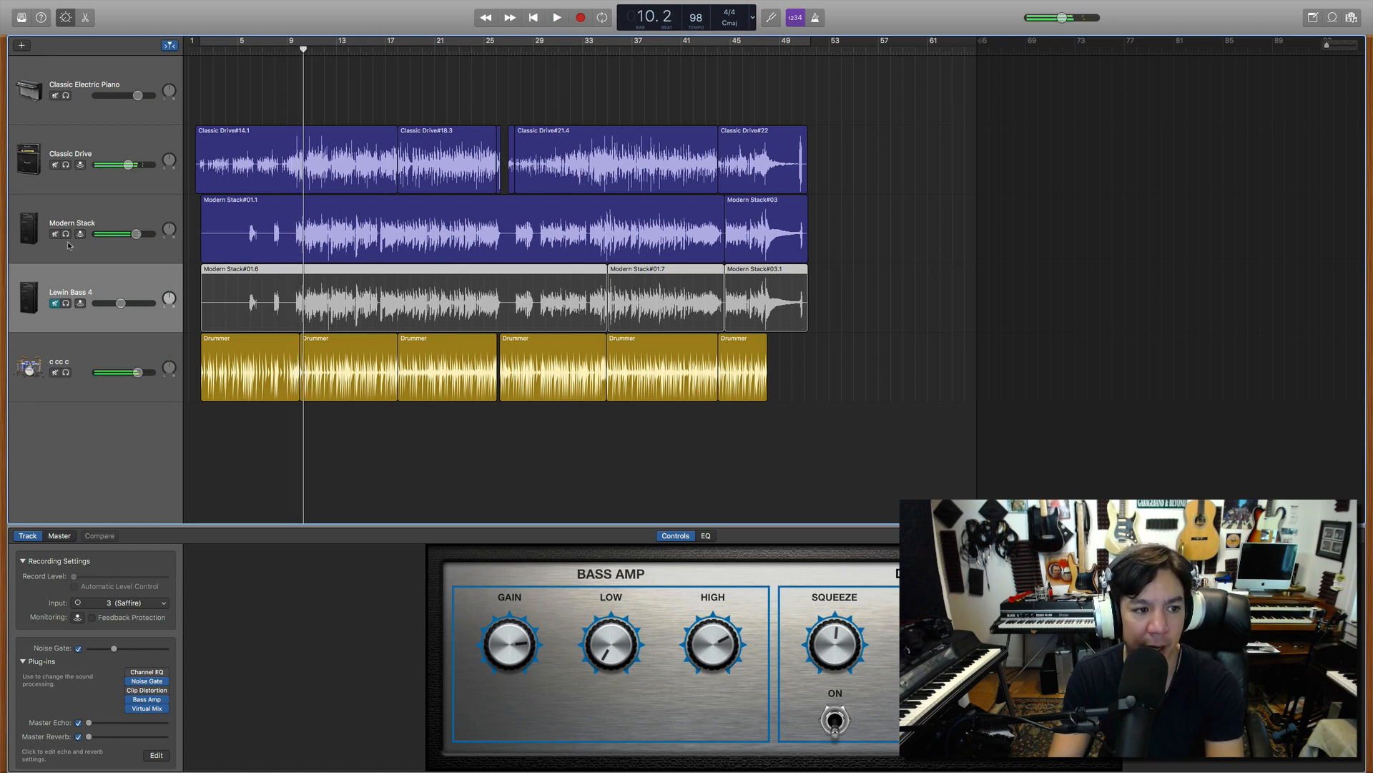
Step: Unmute the copied bass track and play the full mix from bar 9, soloing the copy briefly during playback
click(54, 303)
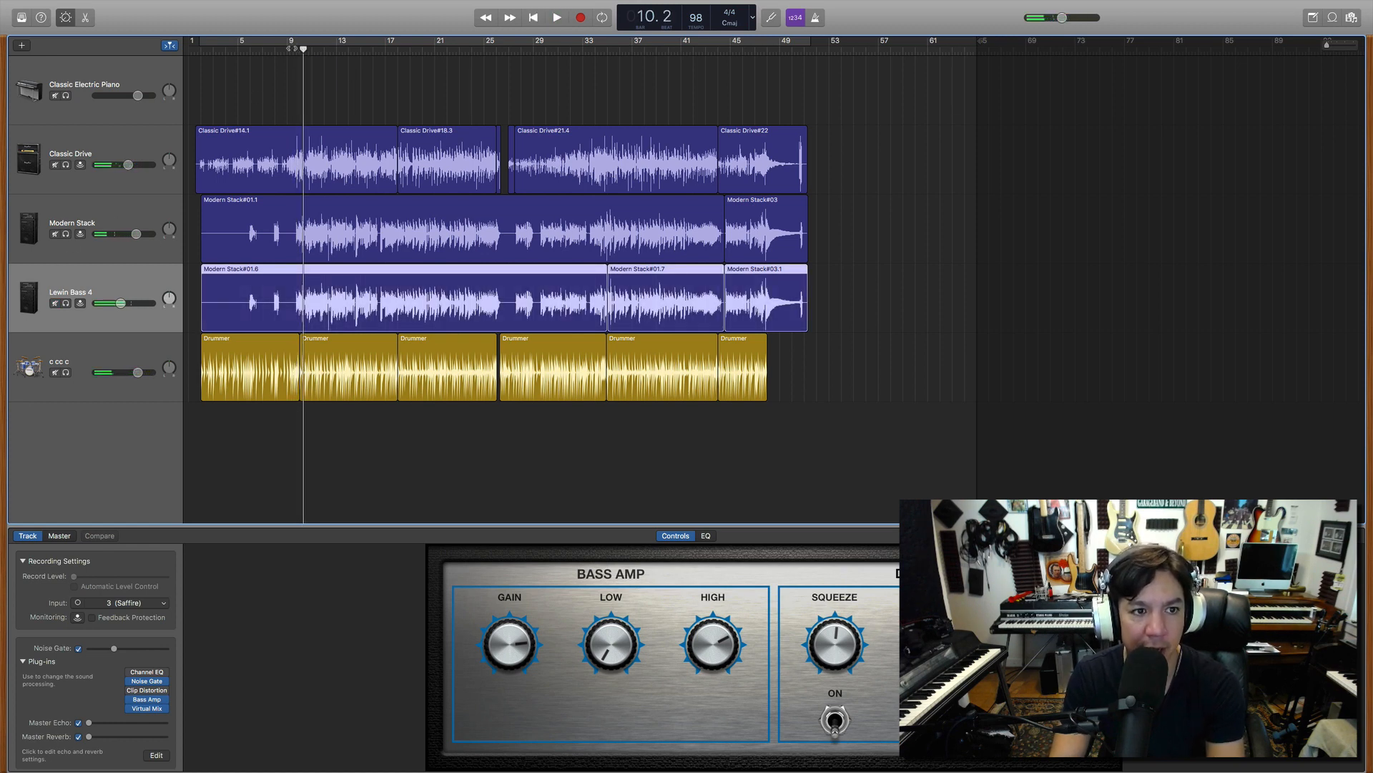
key(comma)
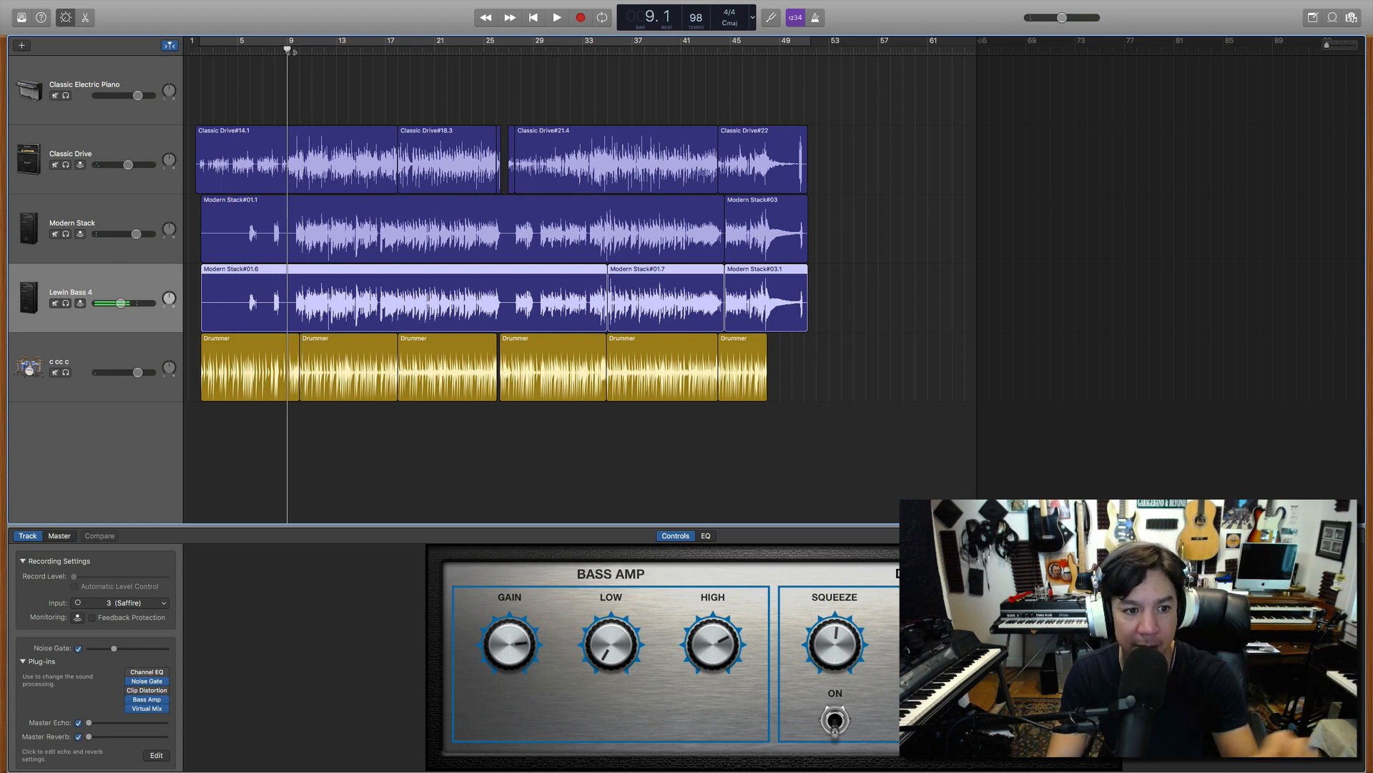
key(space)
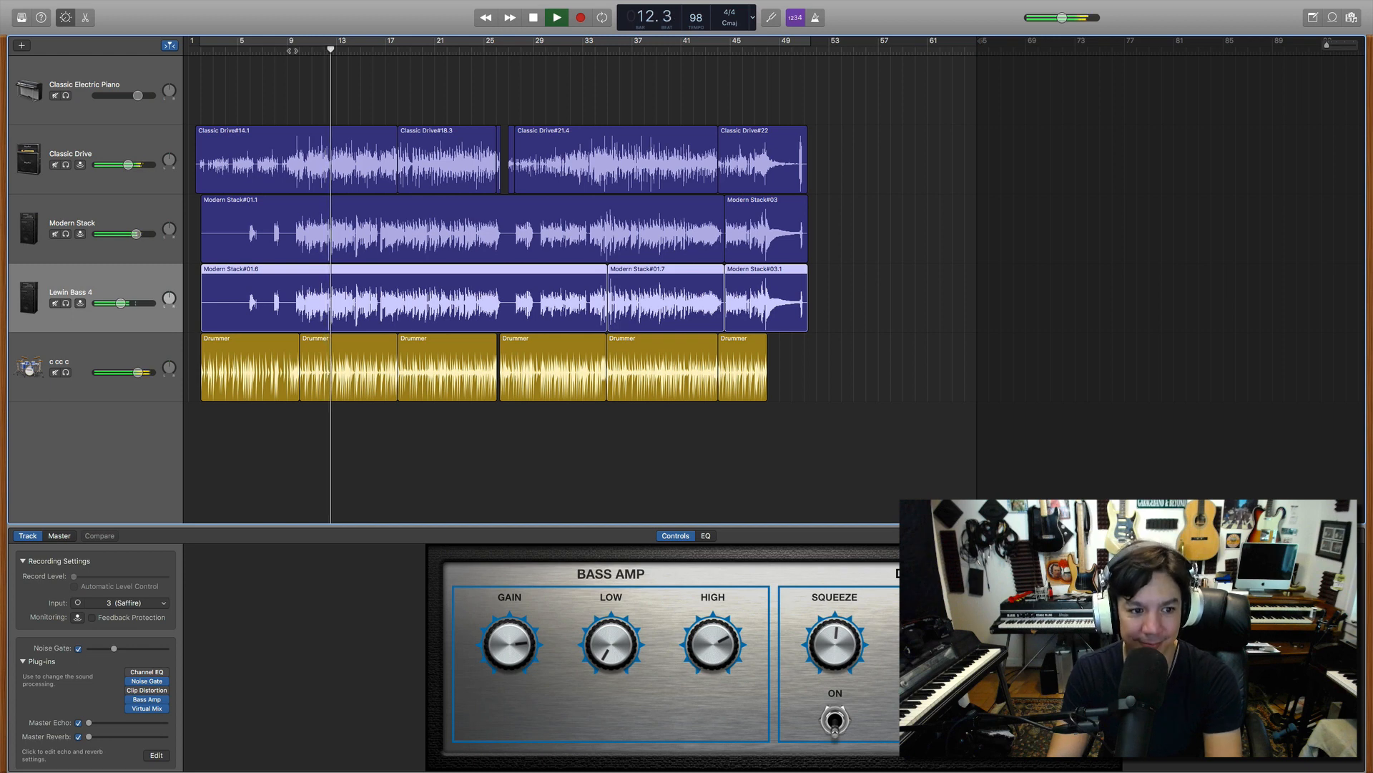
click(66, 303)
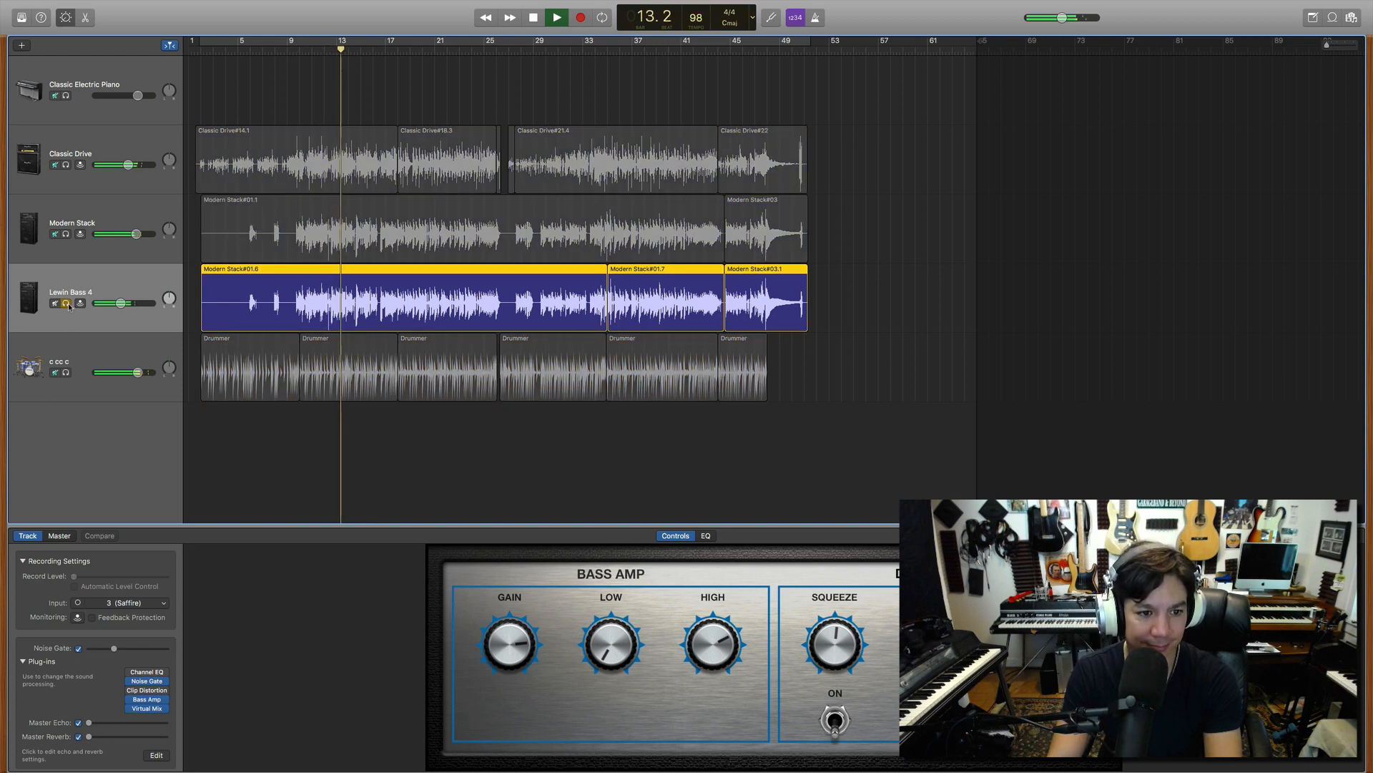
click(66, 303)
Step: Mute and unmute the copied bass track repeatedly during playback to compare the mix with and without it, leaving it unmuted
click(55, 303)
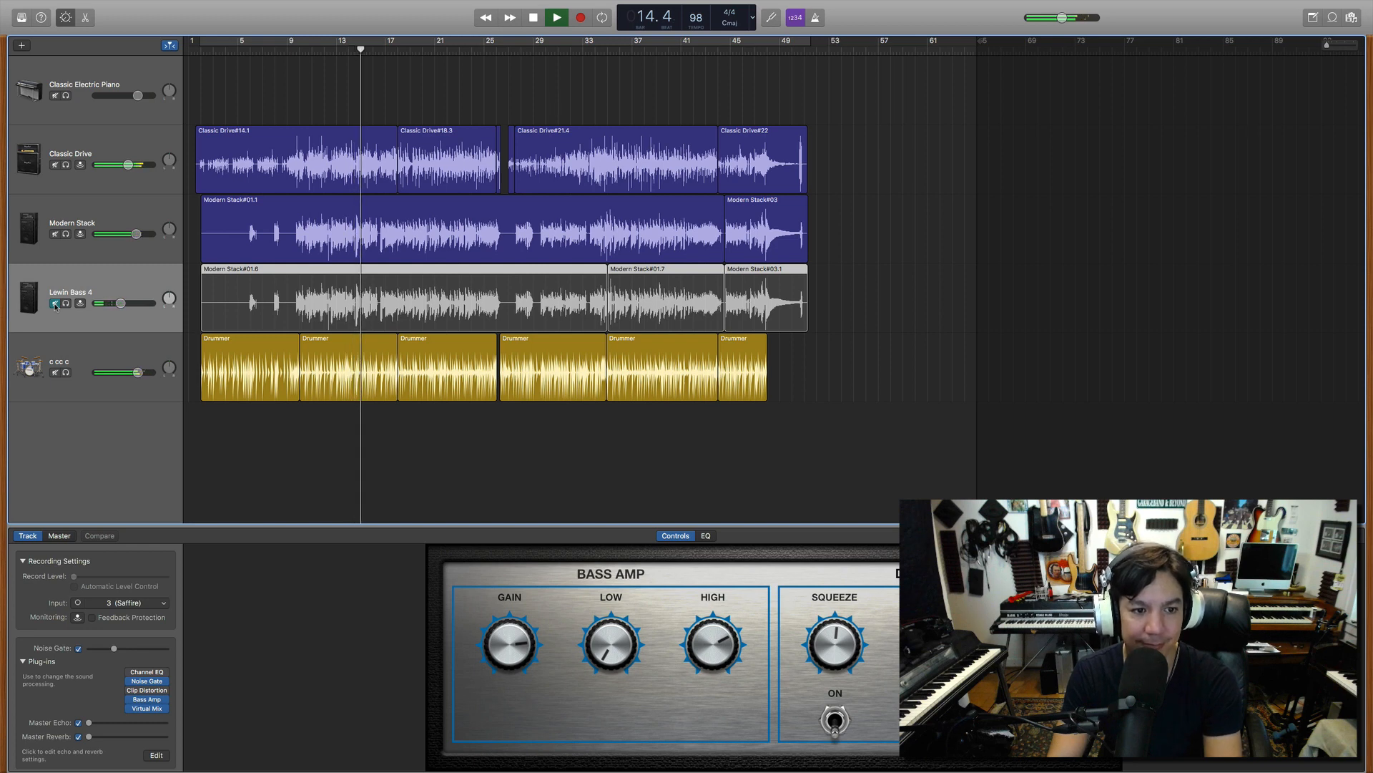
click(55, 303)
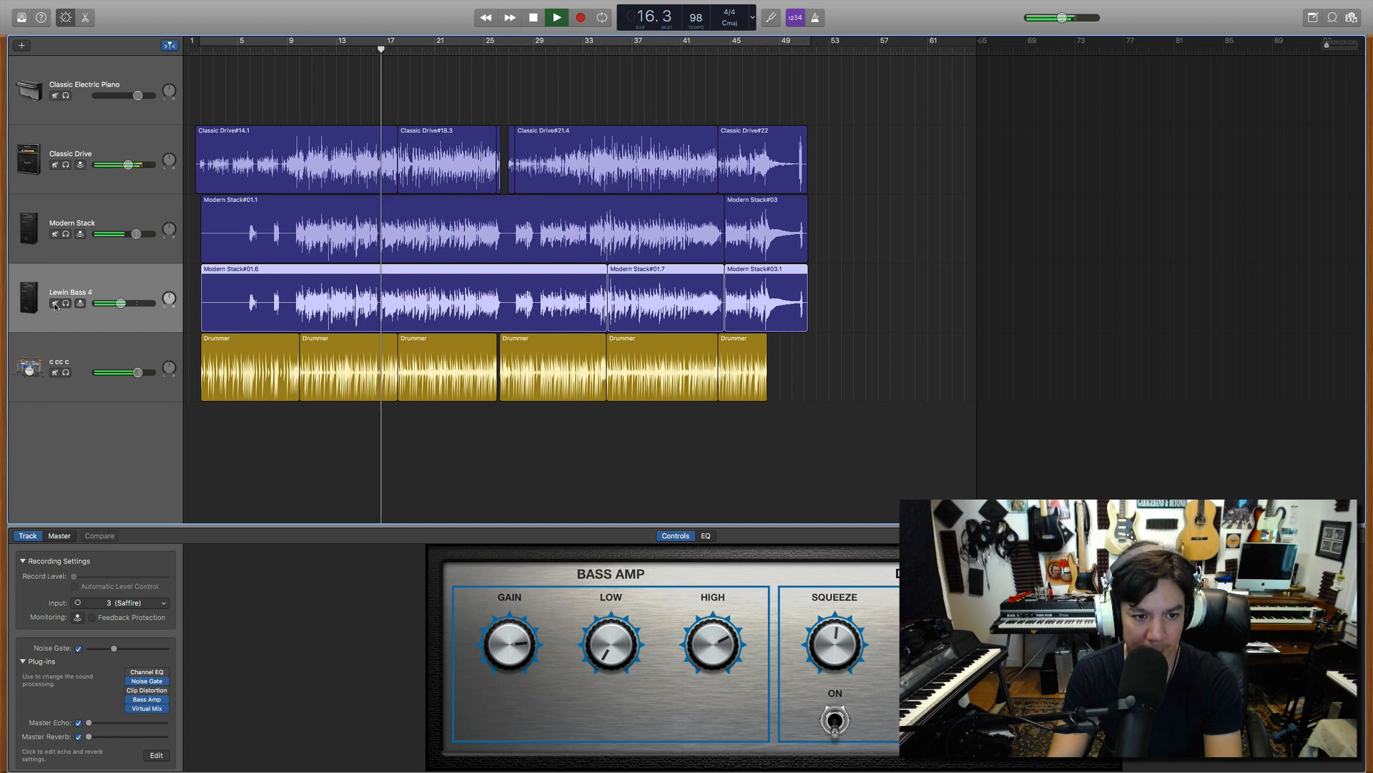
click(54, 304)
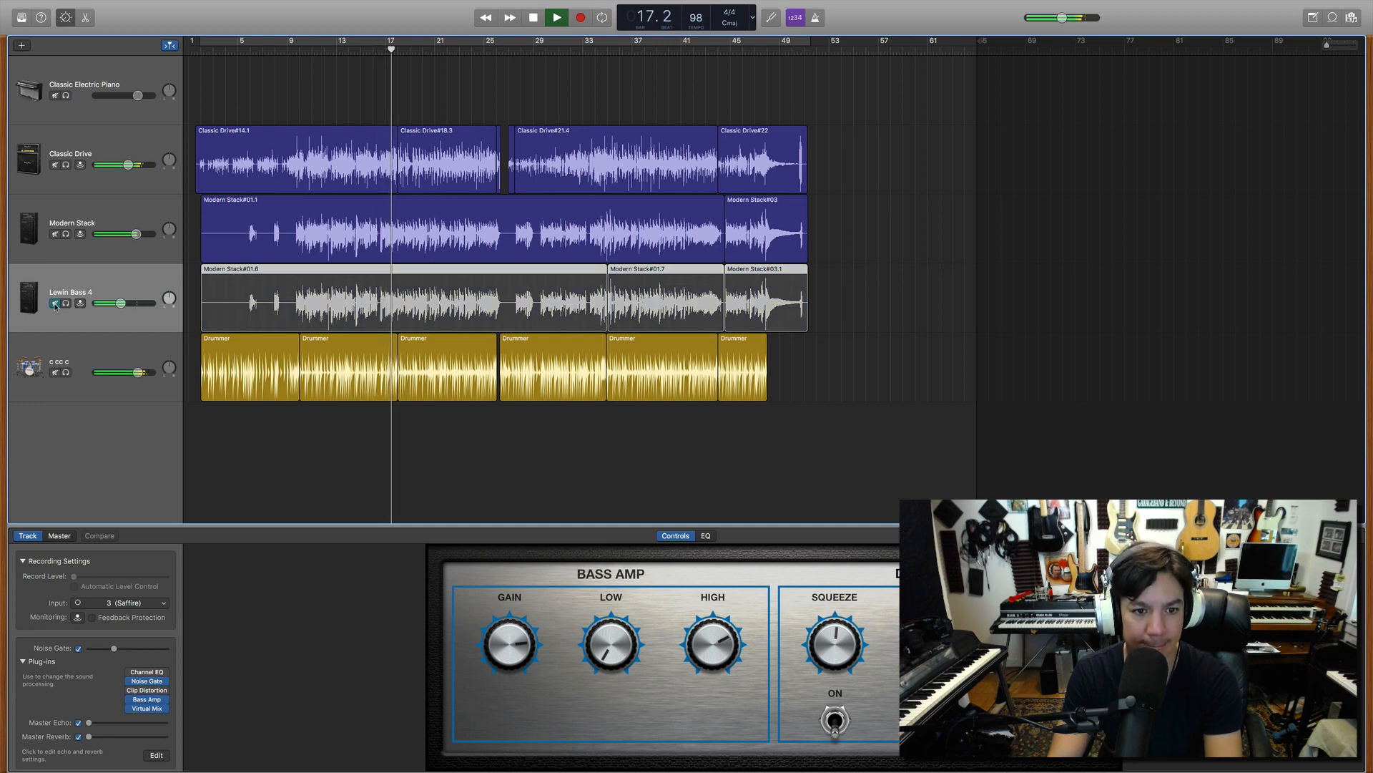
click(54, 304)
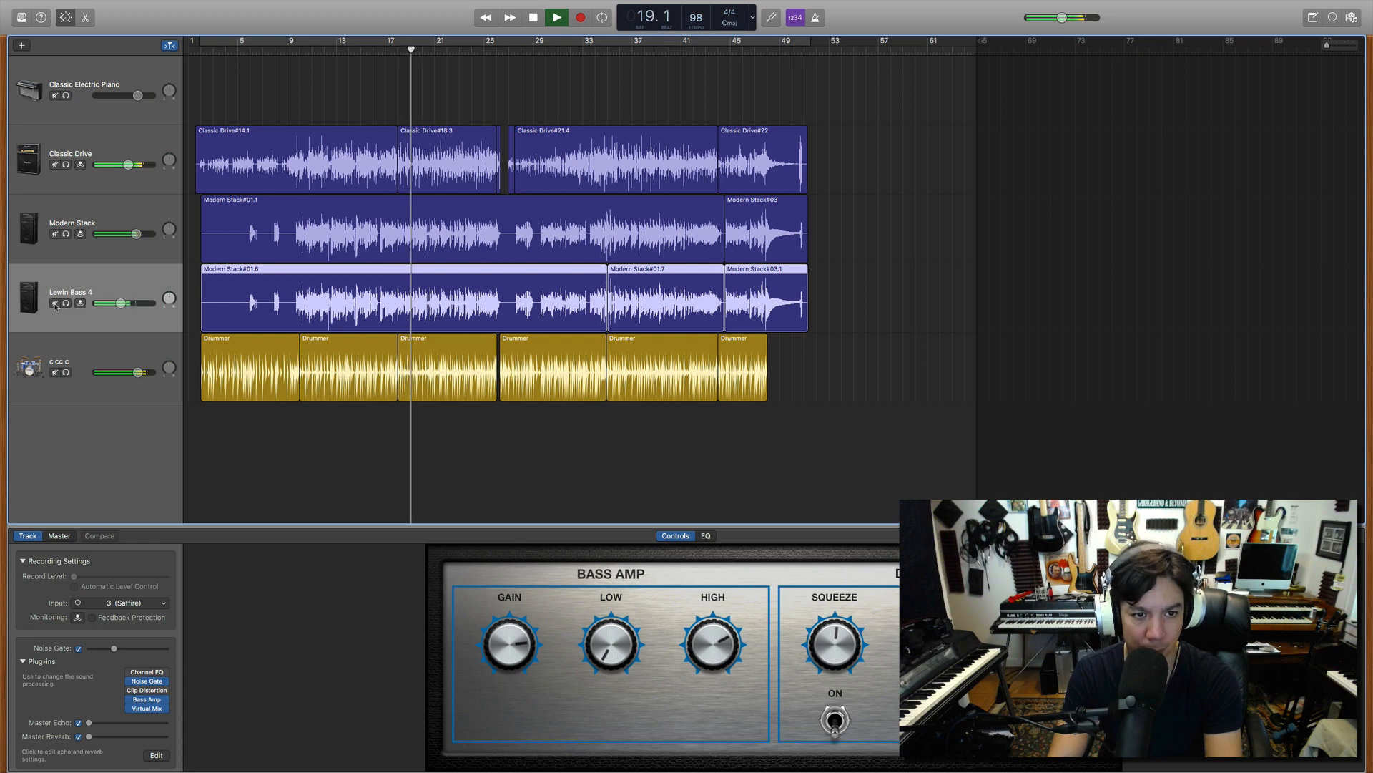
click(54, 303)
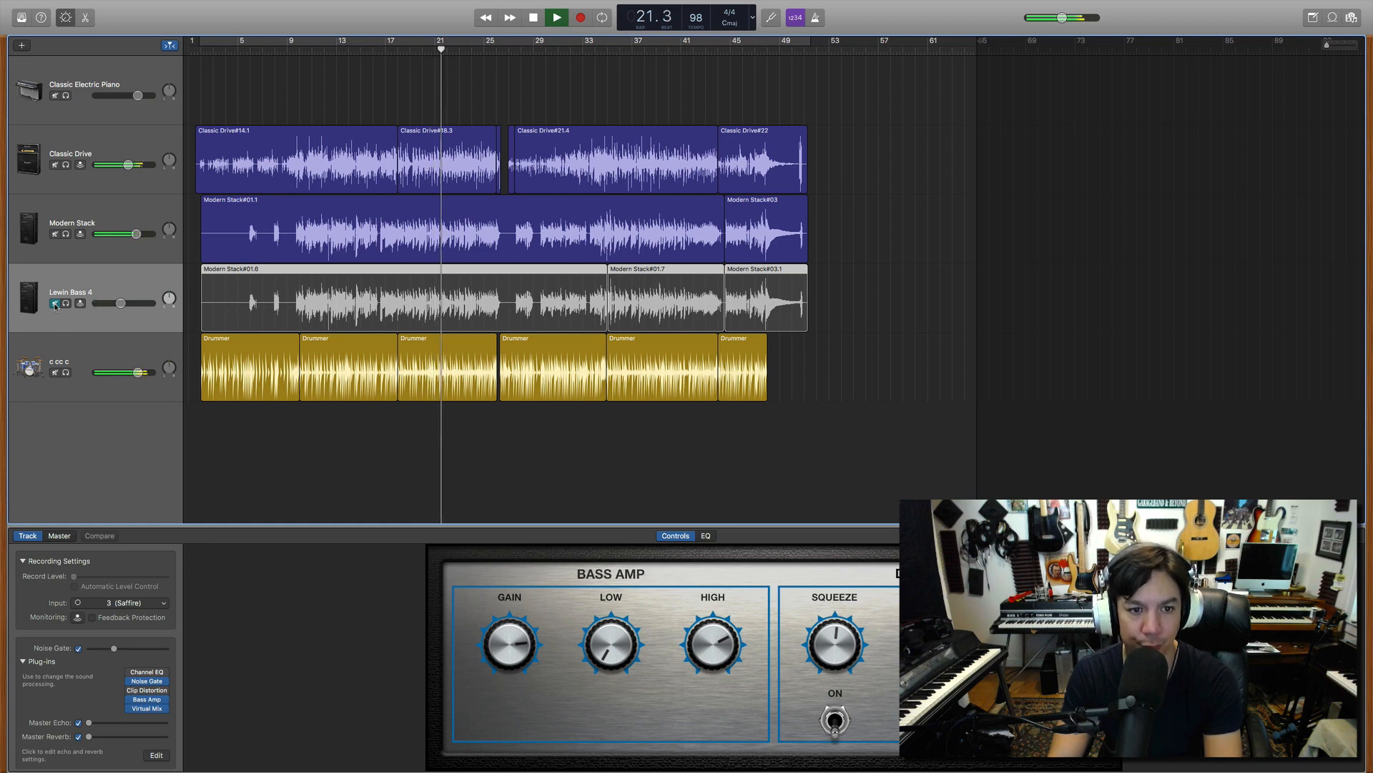
click(54, 304)
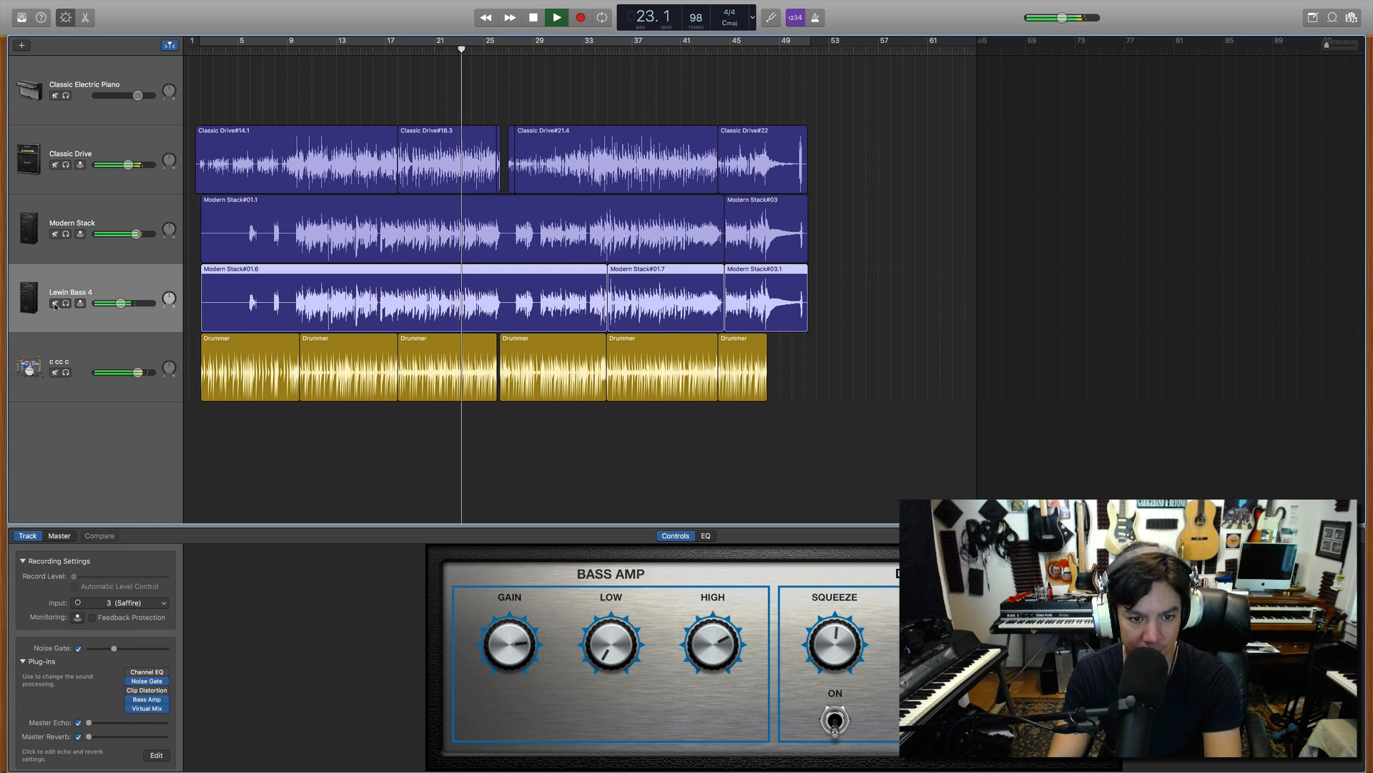
click(55, 304)
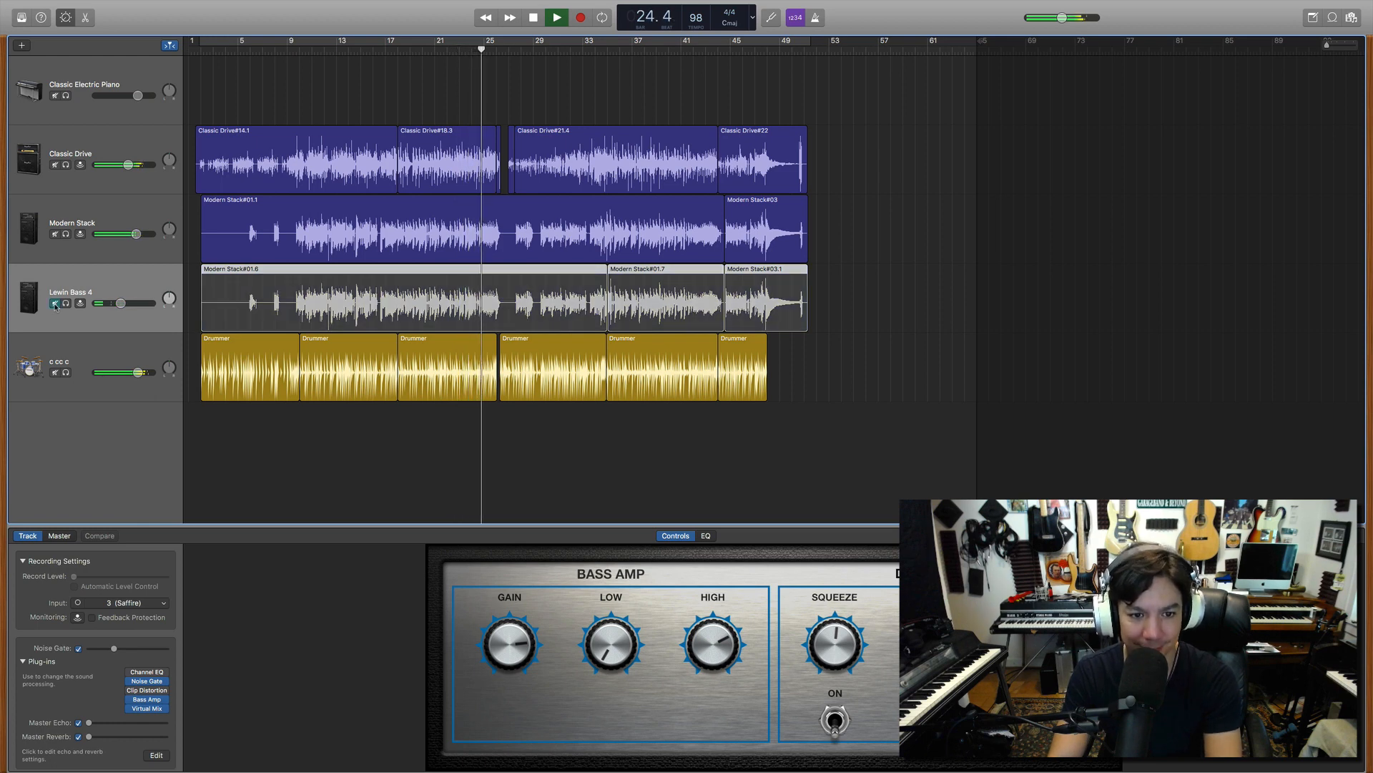
click(55, 304)
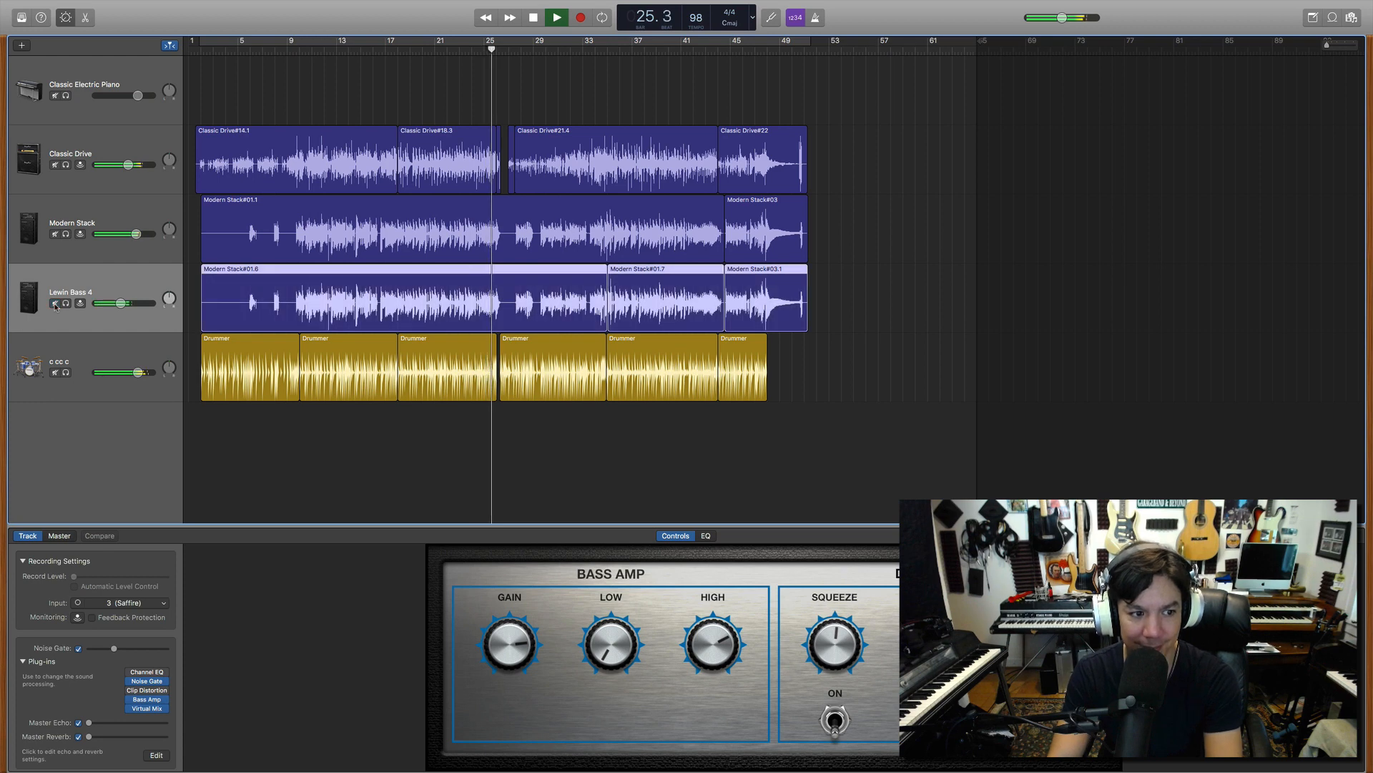